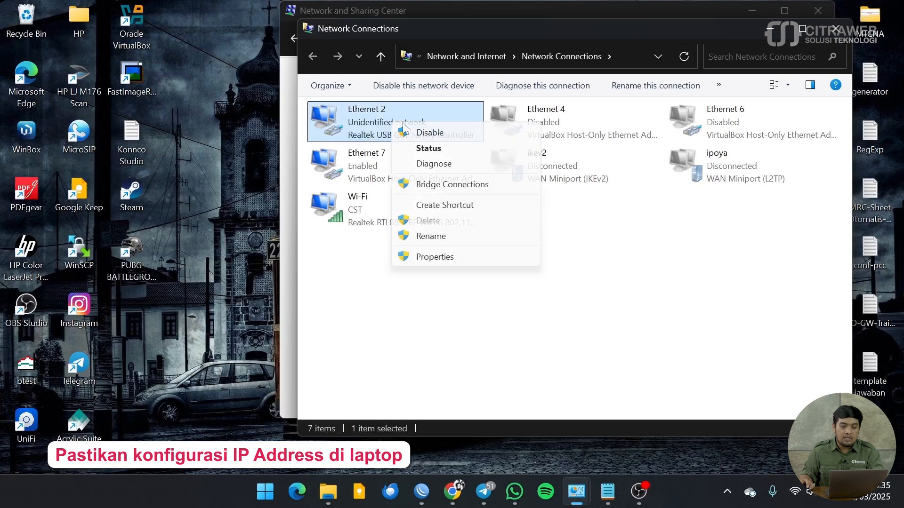
# Step: Give Ethernet 2 the static IPv4 address 169.254.1.2 with mask 255.255.255.0 and save it
pyautogui.click(433, 258)
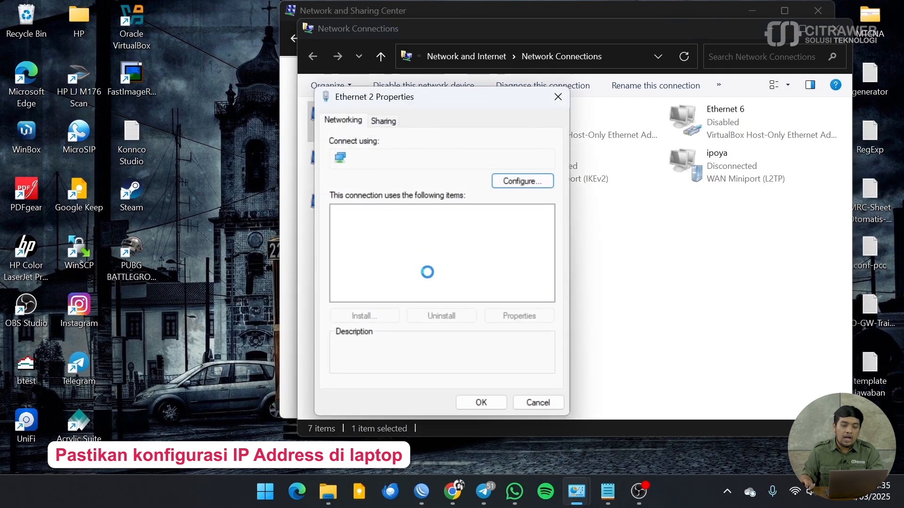
pyautogui.doubleClick(457, 271)
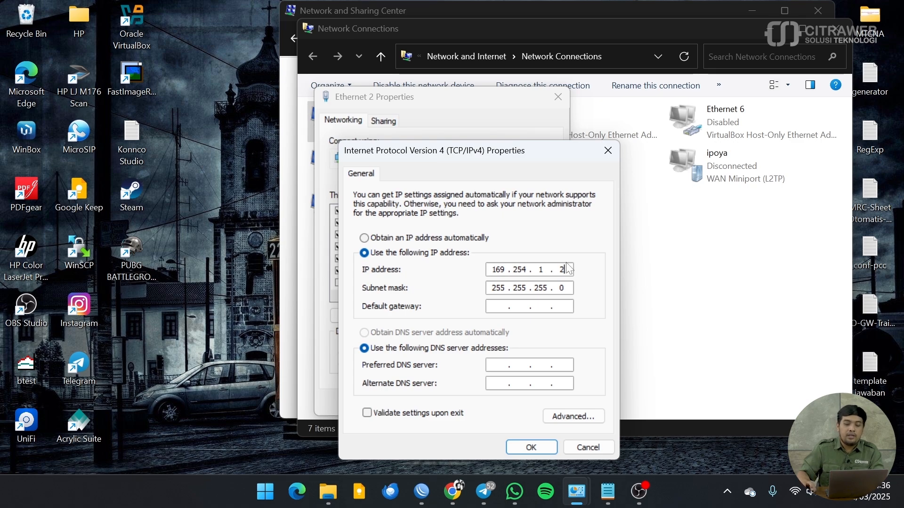
pyautogui.click(535, 445)
pyautogui.click(489, 407)
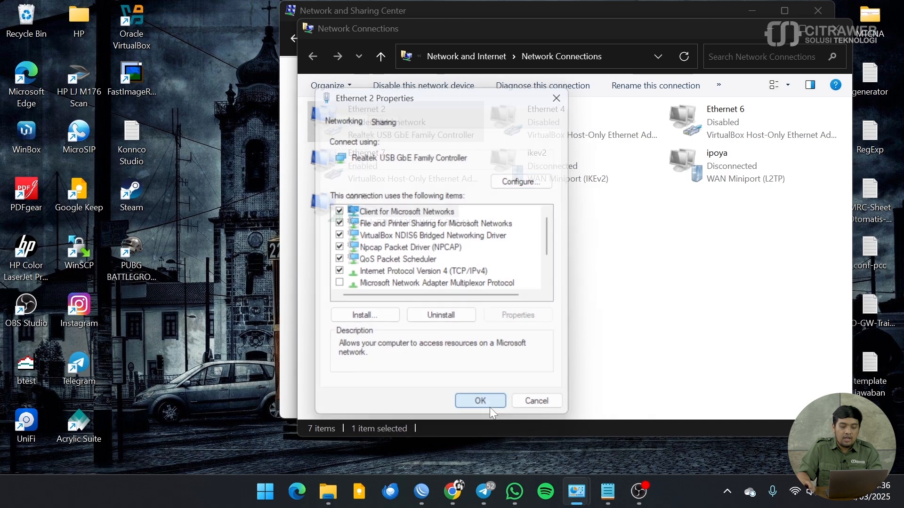
pyautogui.click(775, 29)
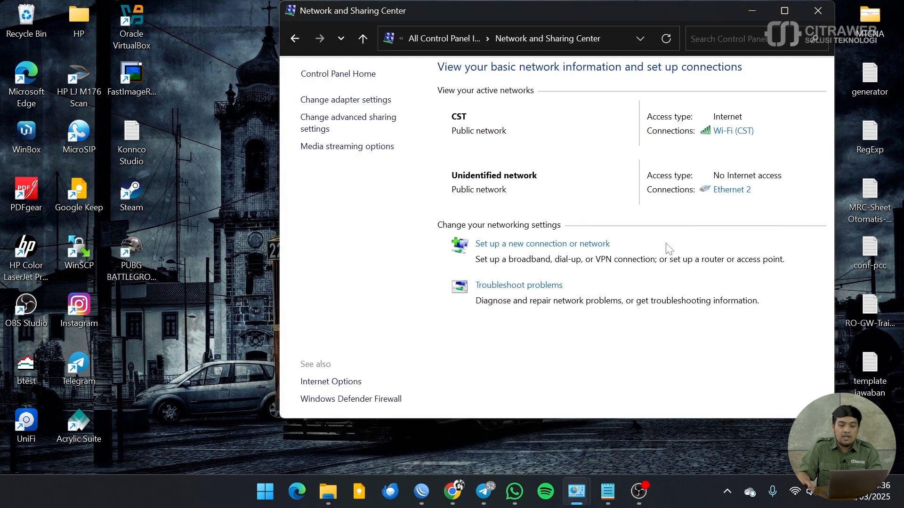
# Step: Load the access point's management page at 169.254.1.1 in Chrome
pyautogui.click(449, 492)
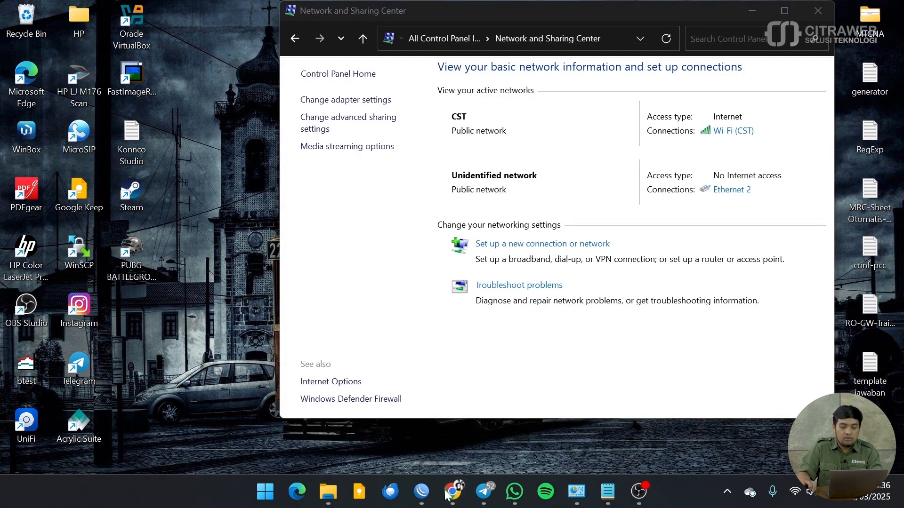
pyautogui.hotkey('ctrl', 'l')
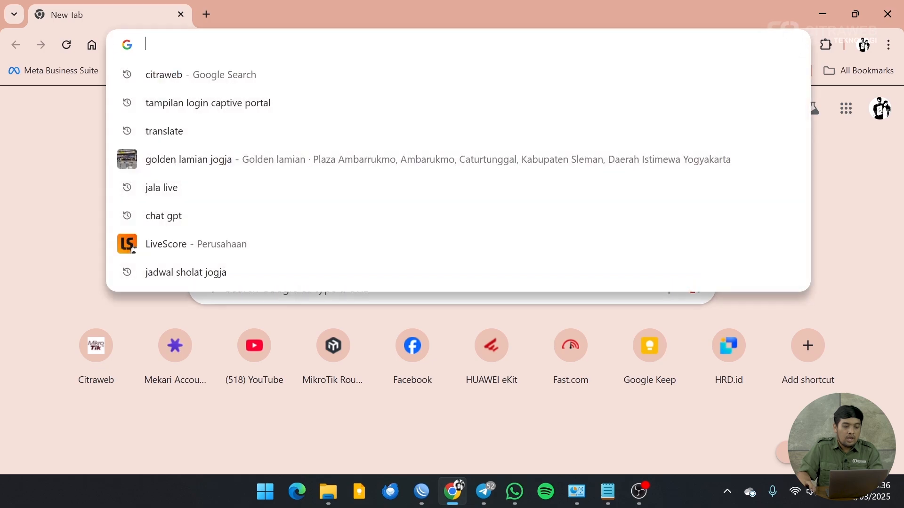
pyautogui.write('169.254.1.1')
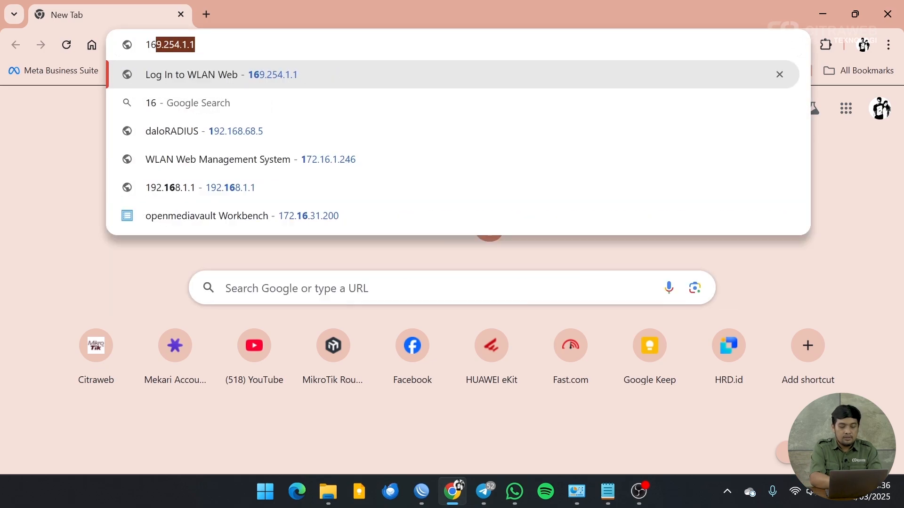
pyautogui.press('Right')
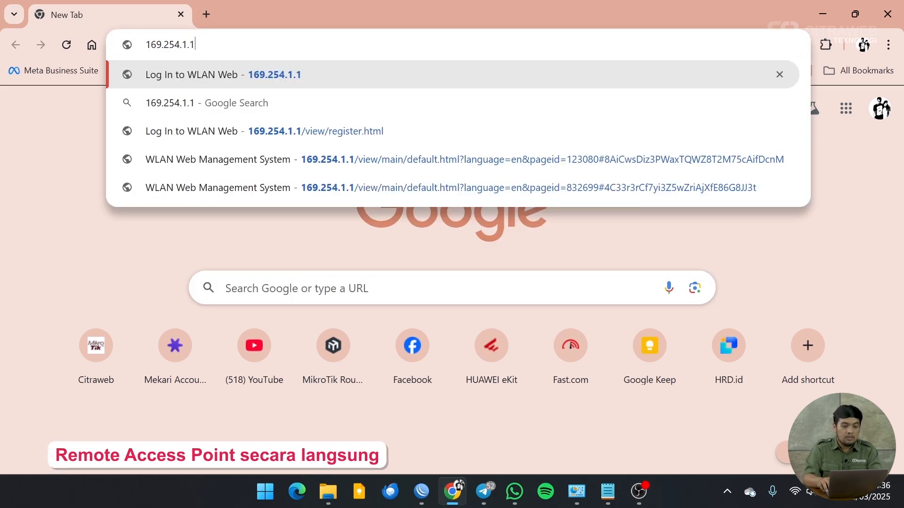
pyautogui.press('Return')
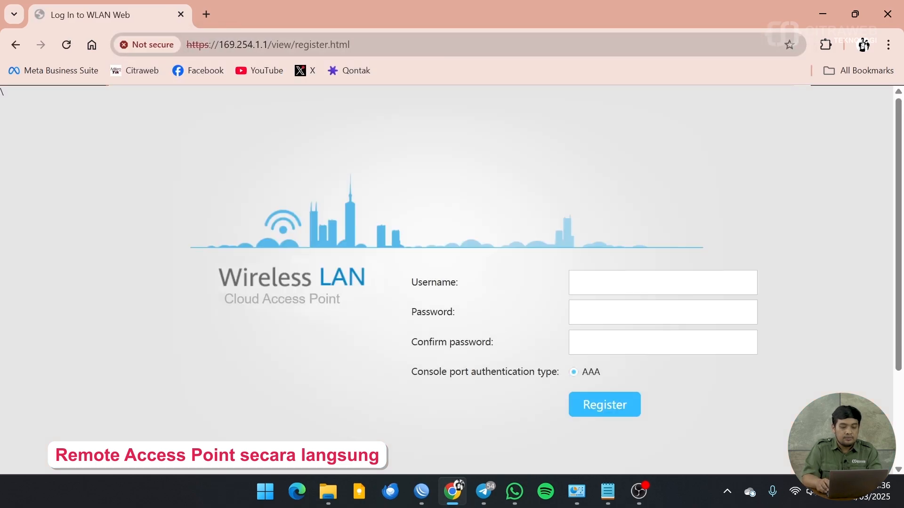
# Step: Register admin account 'citraweb' with a confirmed password and submit the form
pyautogui.click(611, 273)
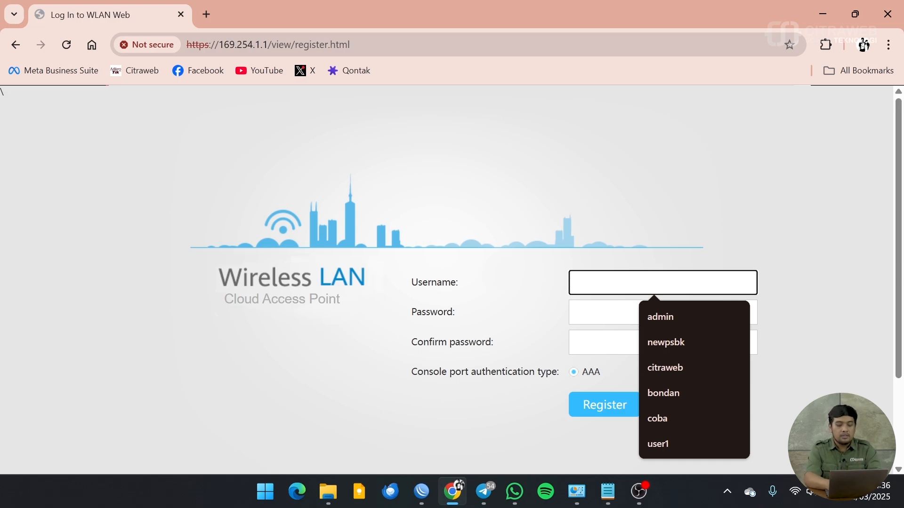
pyautogui.write('citr')
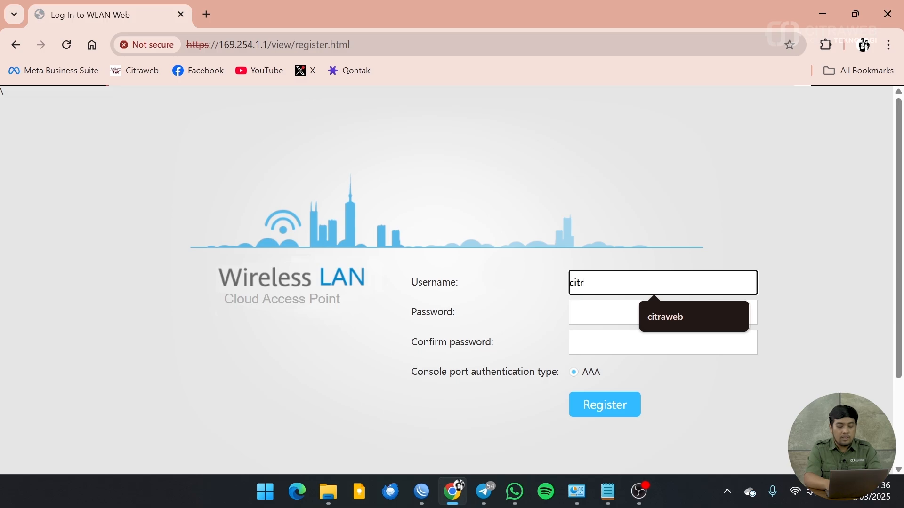
pyautogui.write('aweb')
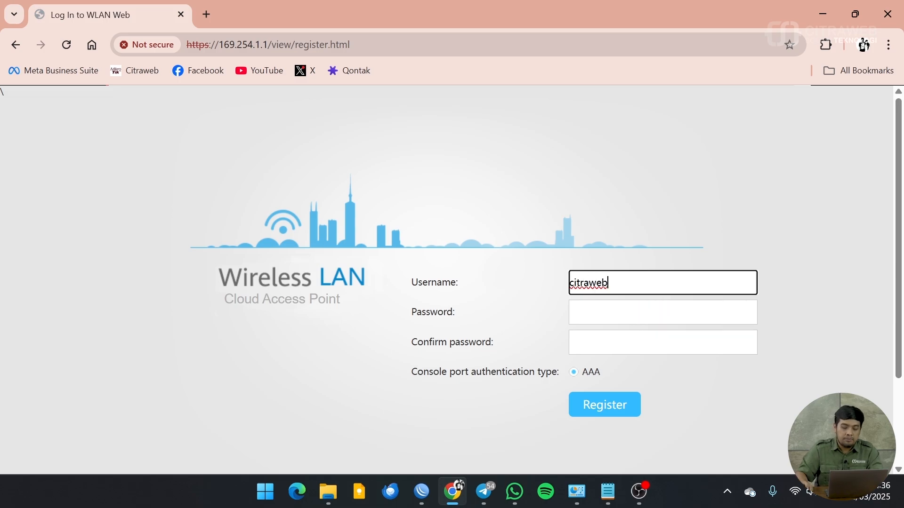
pyautogui.press('Tab')
pyautogui.write('••••••')
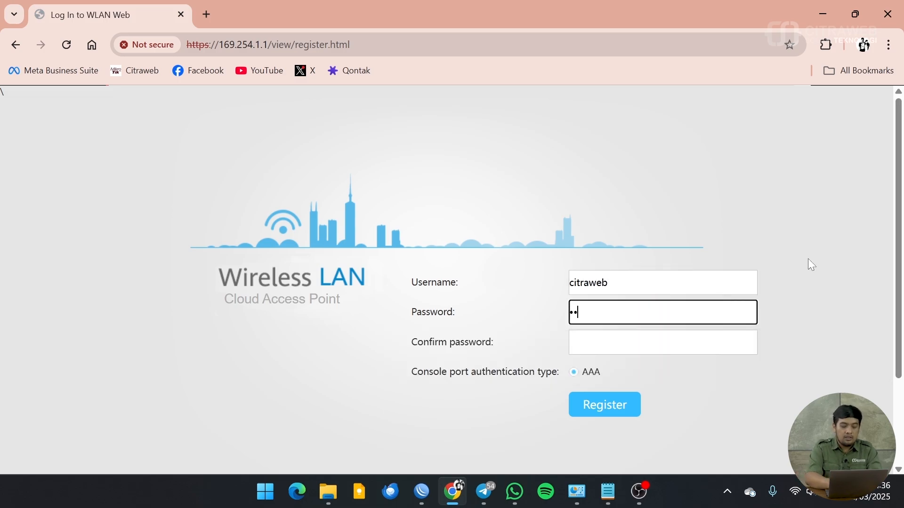
pyautogui.write('••')
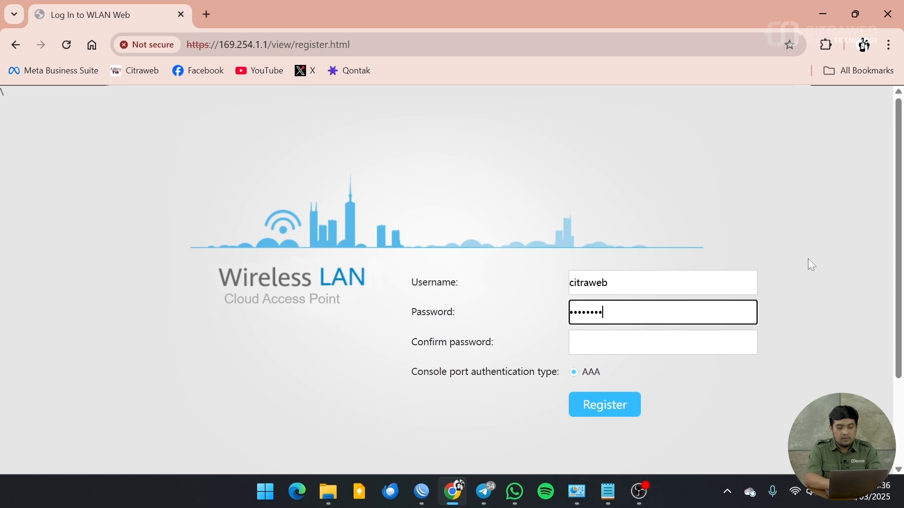
pyautogui.write('••••')
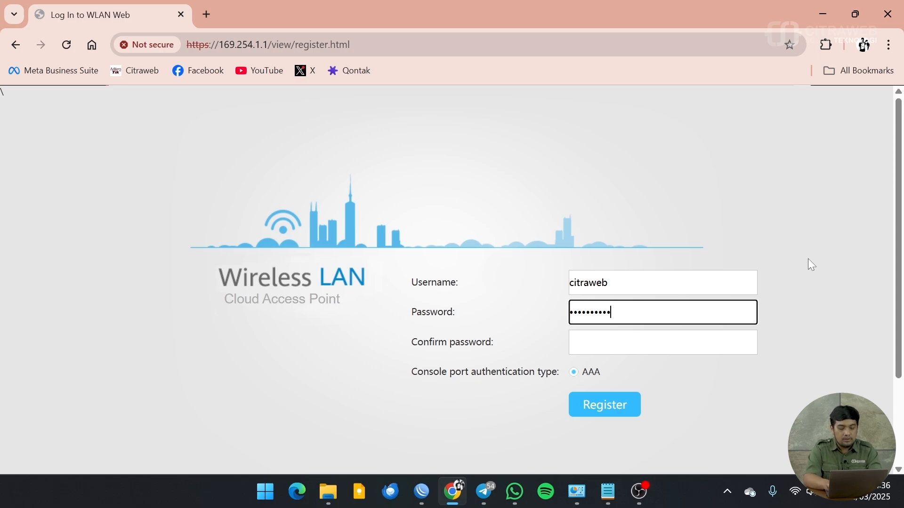
pyautogui.click(663, 342)
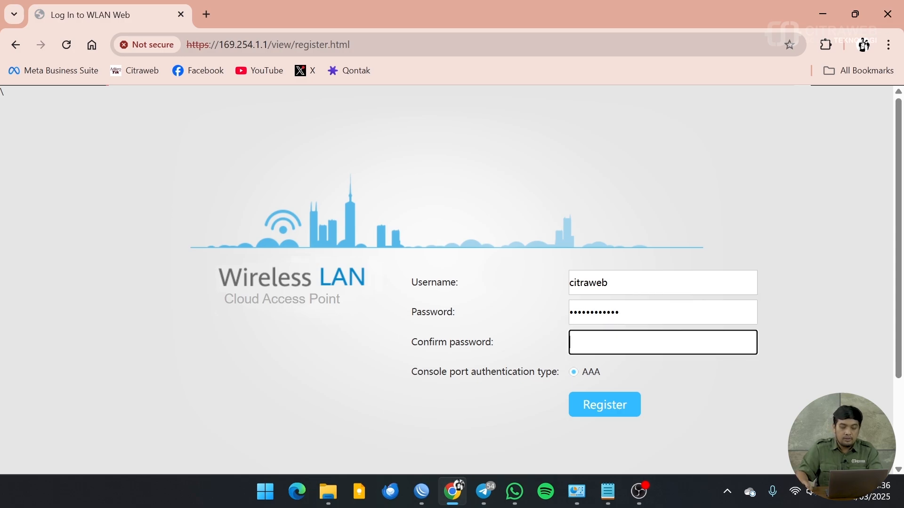
pyautogui.write('••••••••')
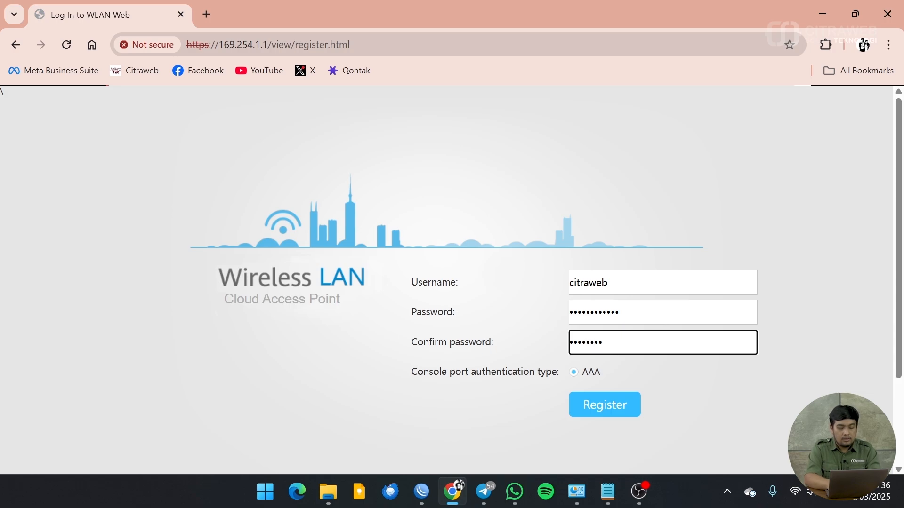
pyautogui.write('••••')
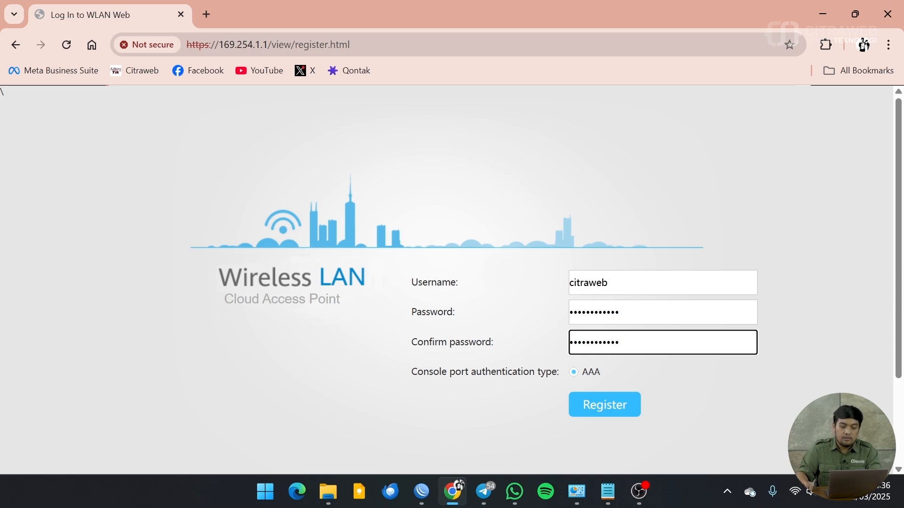
pyautogui.click(600, 416)
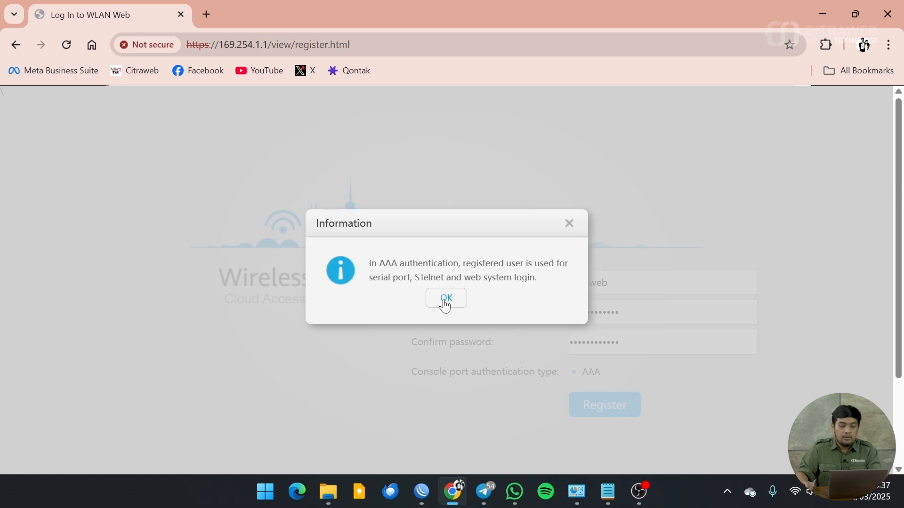
# Step: Acknowledge the AAA notice, enter the system, and save the offline VAP key
pyautogui.click(447, 301)
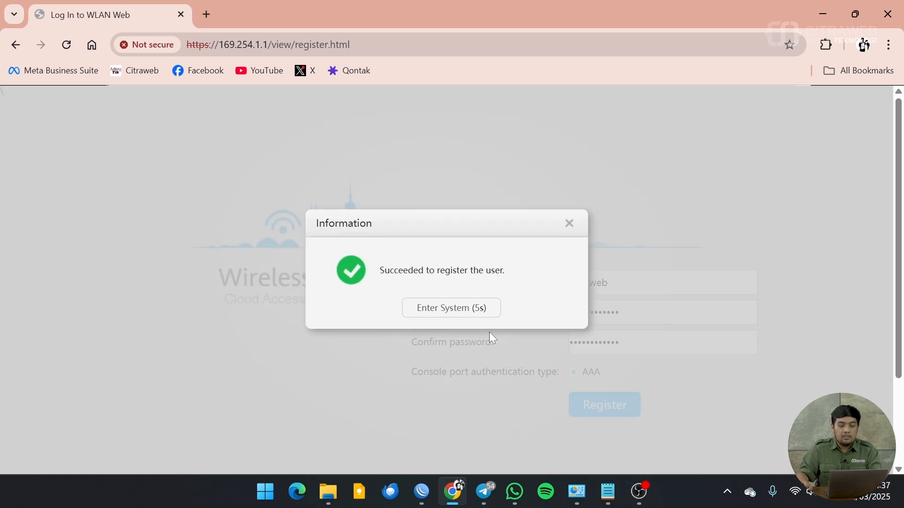
pyautogui.click(461, 309)
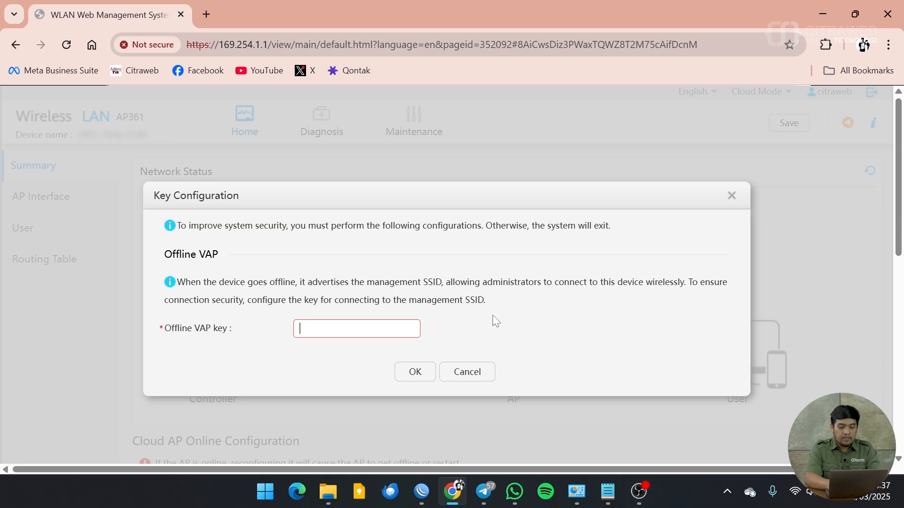
pyautogui.write('•••••••')
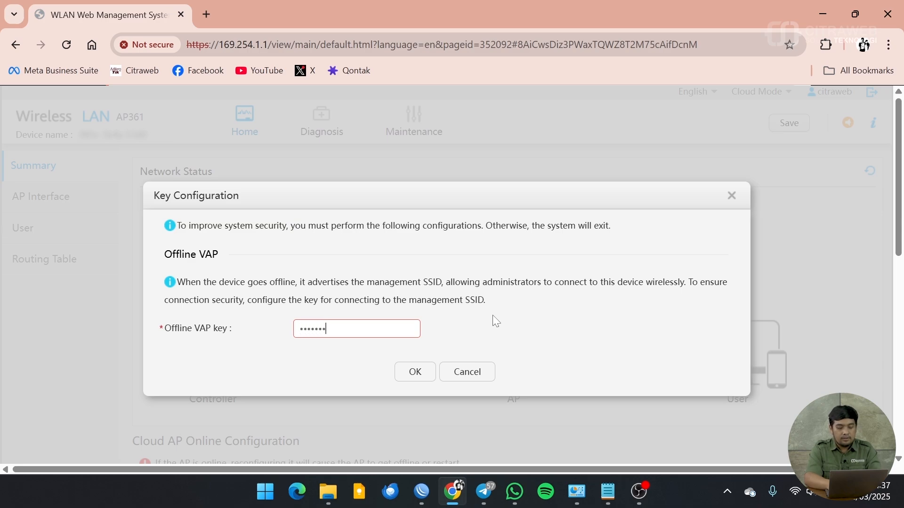
pyautogui.write('•••••')
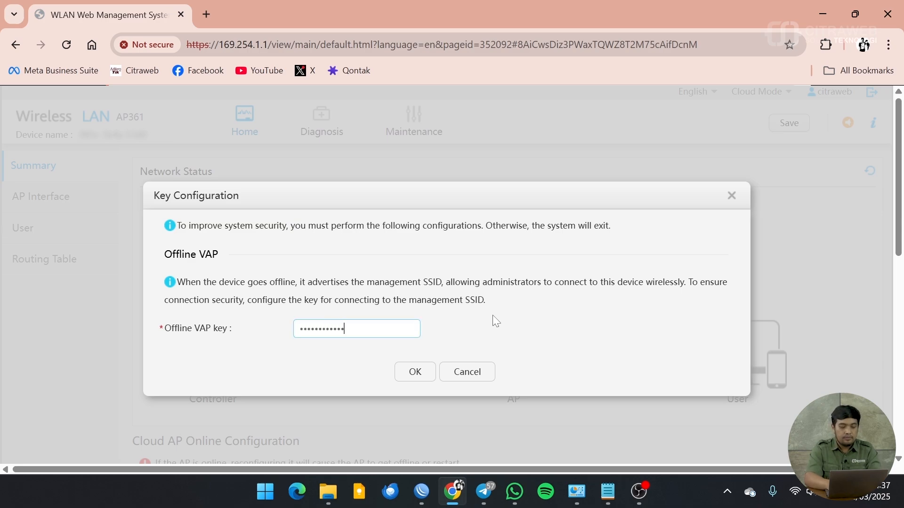
pyautogui.click(415, 375)
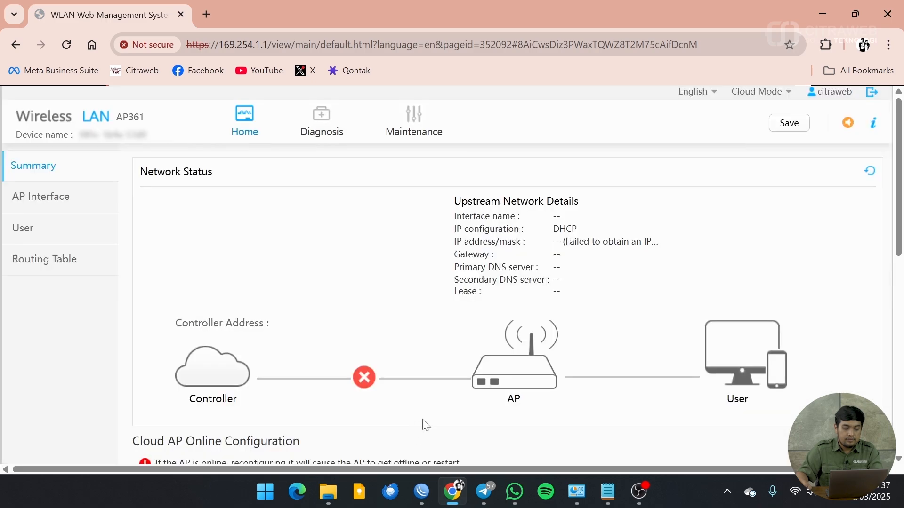
# Step: Check that the AP361's working mode is Cloud Mode
pyautogui.scroll(-5, 666, 276)
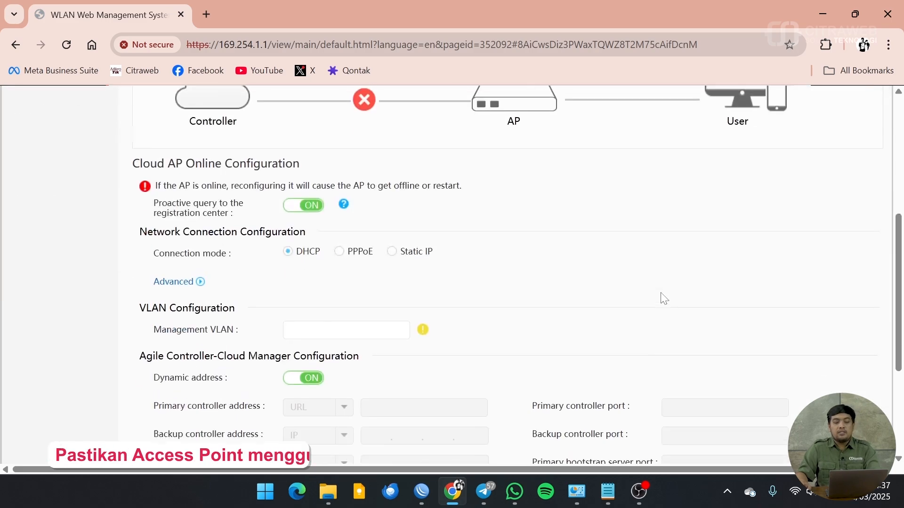
pyautogui.scroll(5, 662, 297)
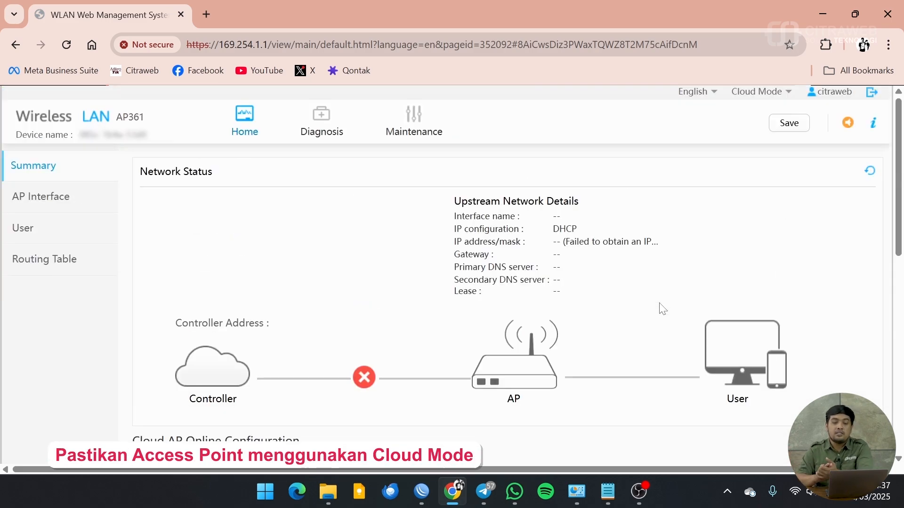
pyautogui.click(761, 96)
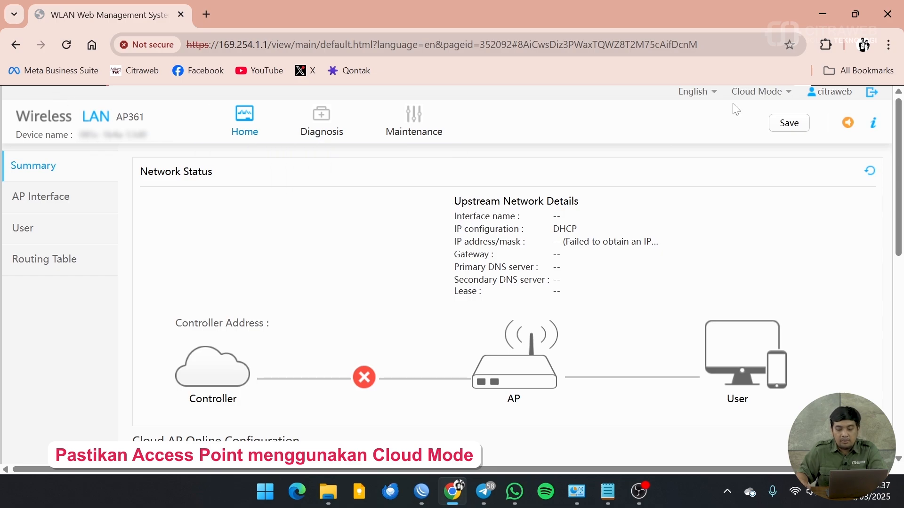
# Step: Open the Huawei eKit website in a new tab at 100% zoom
pyautogui.click(207, 14)
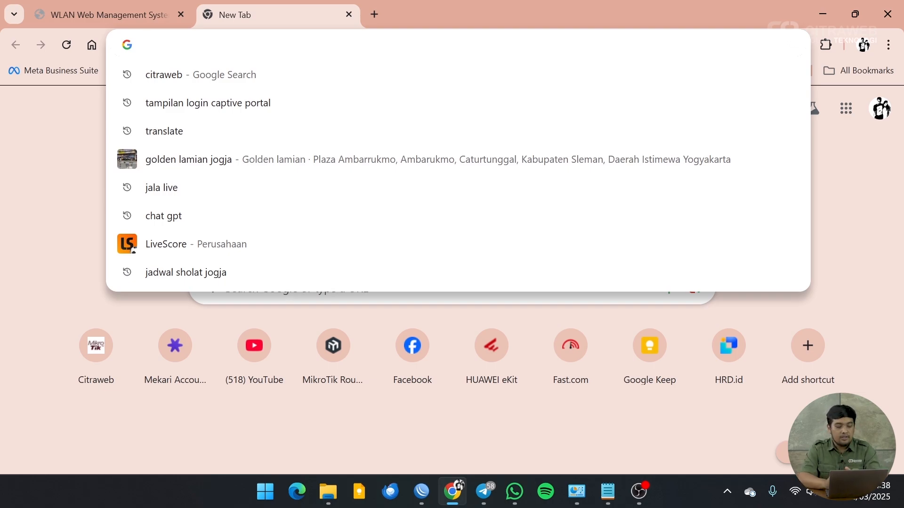
pyautogui.write('ekit')
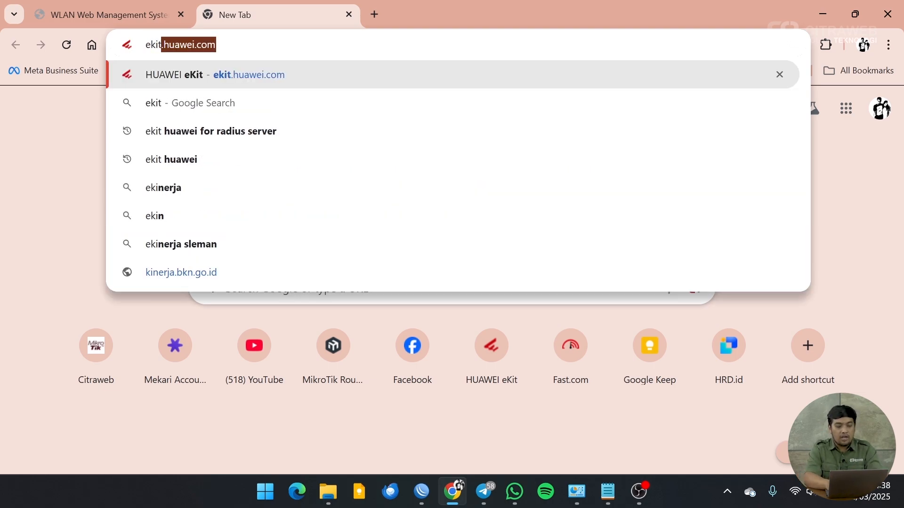
pyautogui.press('Return')
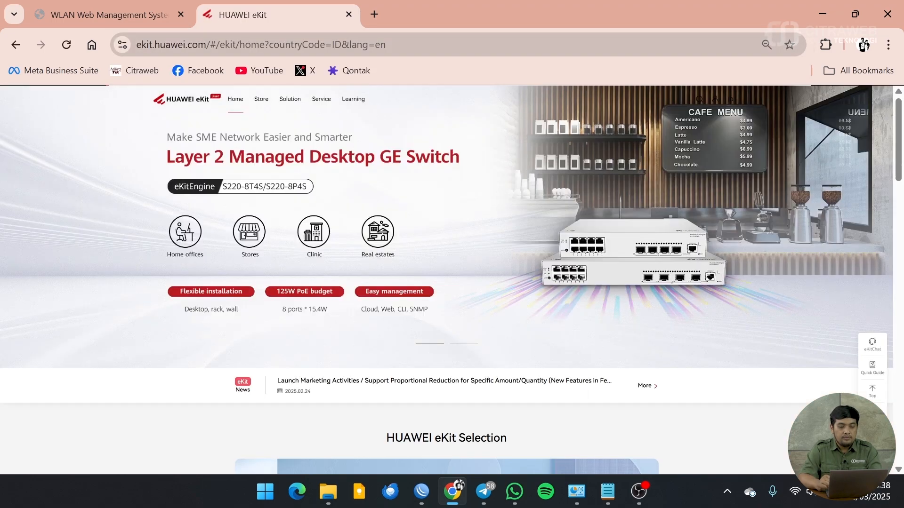
pyautogui.hotkey('ctrl', '+')
pyautogui.hotkey('ctrl', '+')
pyautogui.hotkey('ctrl', '+')
pyautogui.hotkey('ctrl', '+')
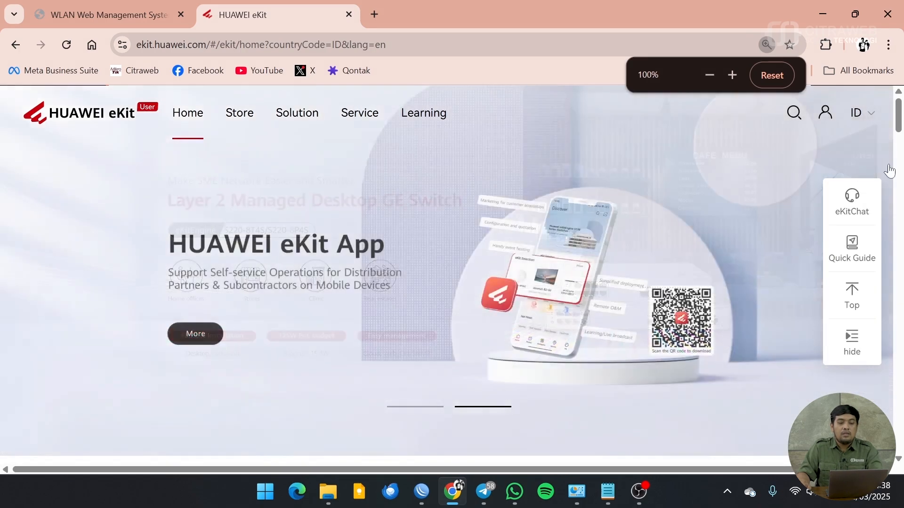
# Step: Sign in to eKit with the saved Uniportal account
pyautogui.moveTo(829, 120)
pyautogui.click(801, 150)
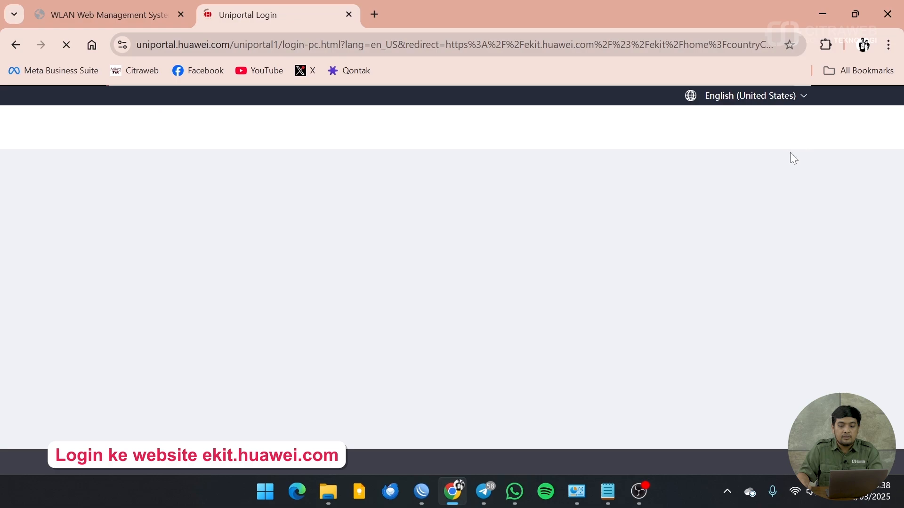
pyautogui.scroll(-3, 445, 330)
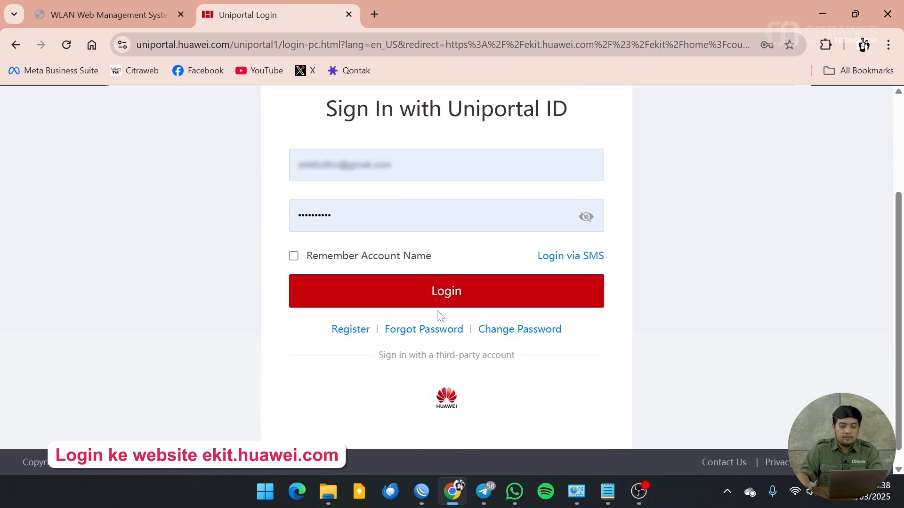
pyautogui.click(431, 285)
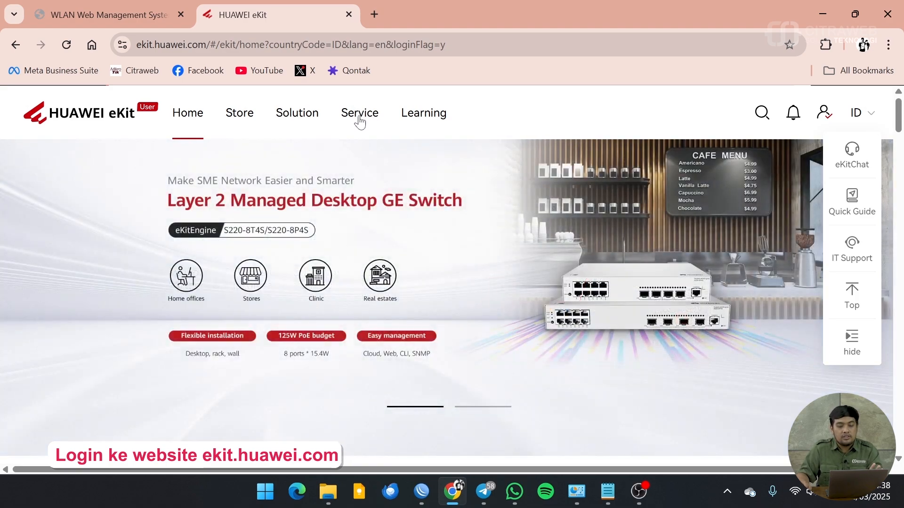
# Step: Start a new SME Network deployment from Service > Project O&M
pyautogui.click(850, 343)
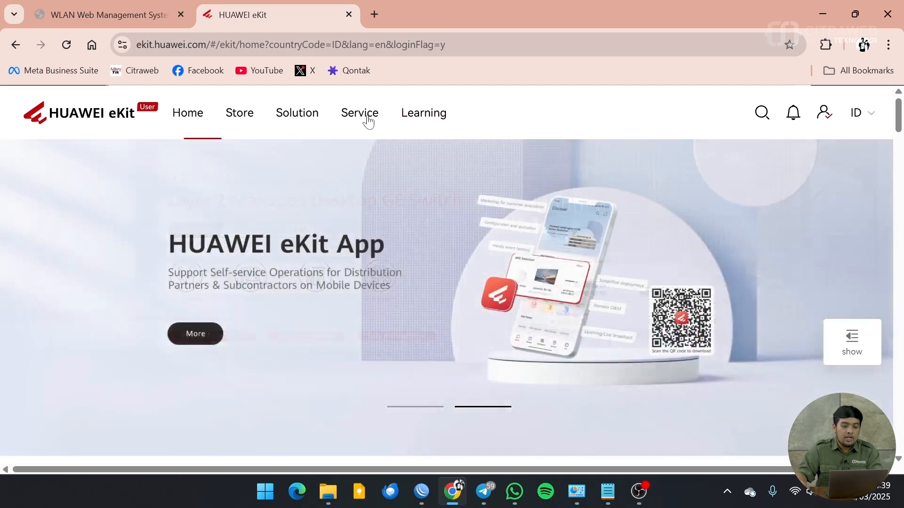
pyautogui.click(368, 122)
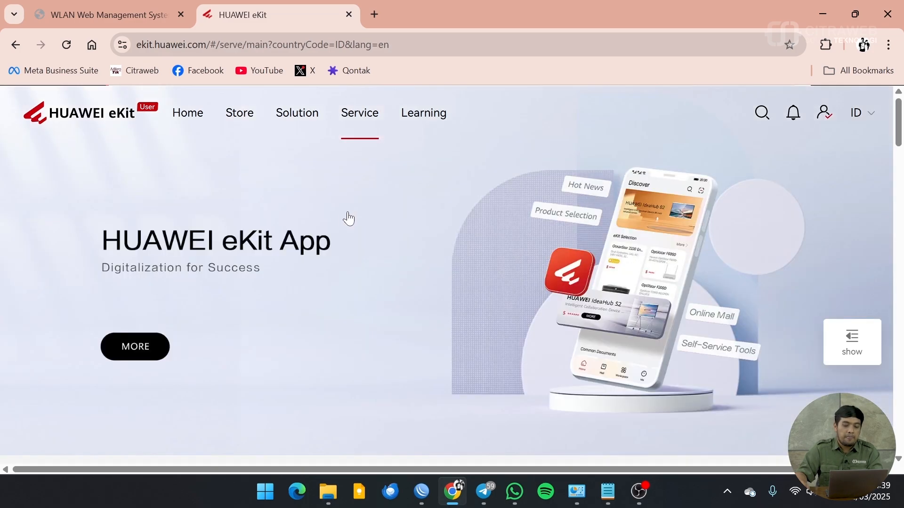
pyautogui.scroll(-6, 375, 283)
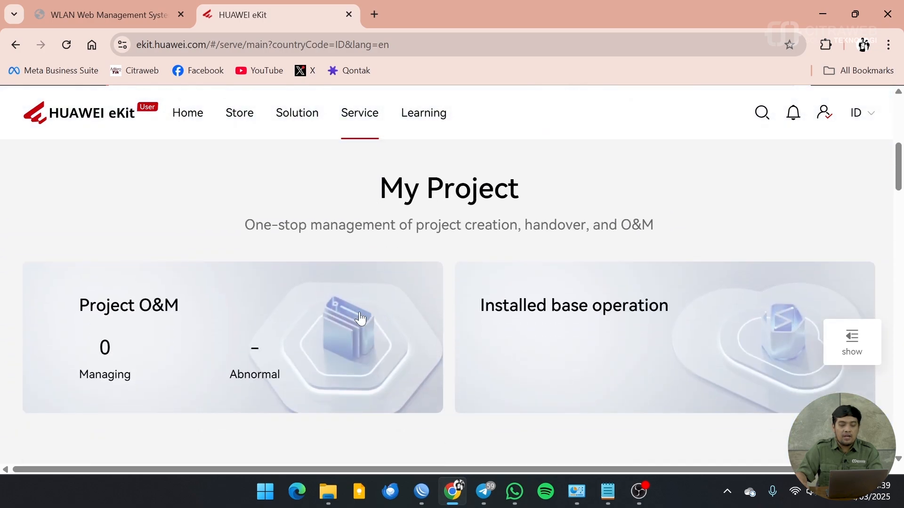
pyautogui.click(214, 339)
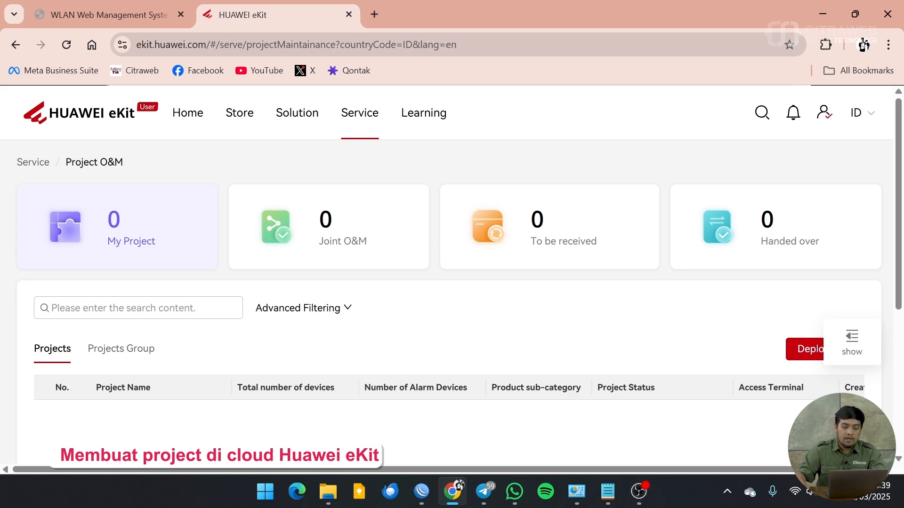
pyautogui.scroll(-3, 638, 357)
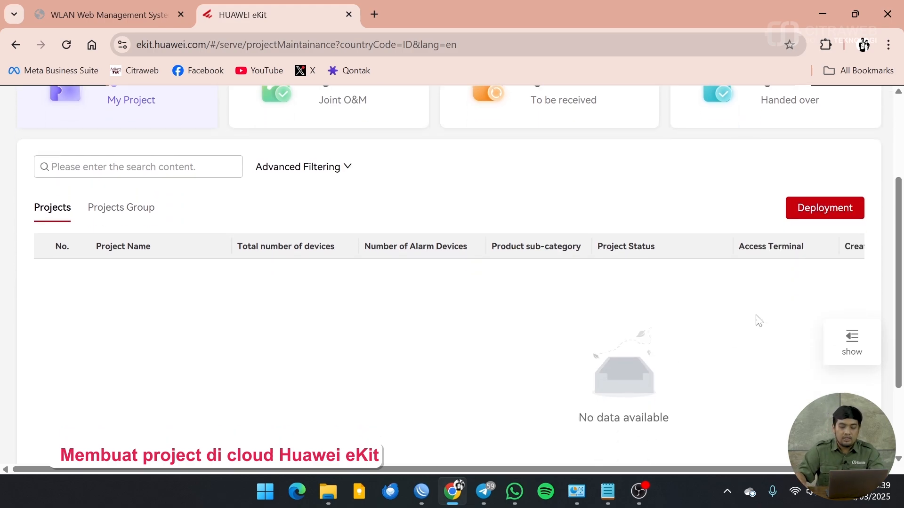
pyautogui.click(825, 210)
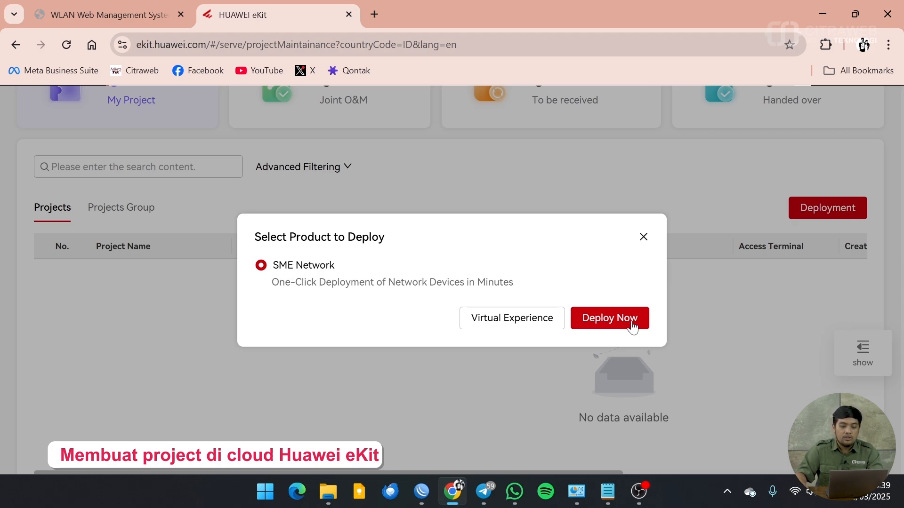
pyautogui.click(611, 325)
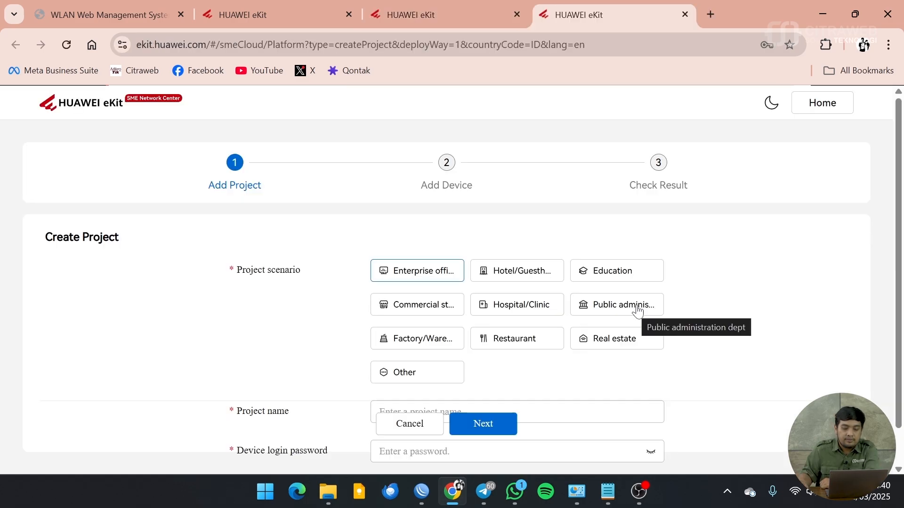
# Step: Choose the Hotel/Guesthouse scenario and name the project 'hotel citraweb'
pyautogui.scroll(-1, 747, 344)
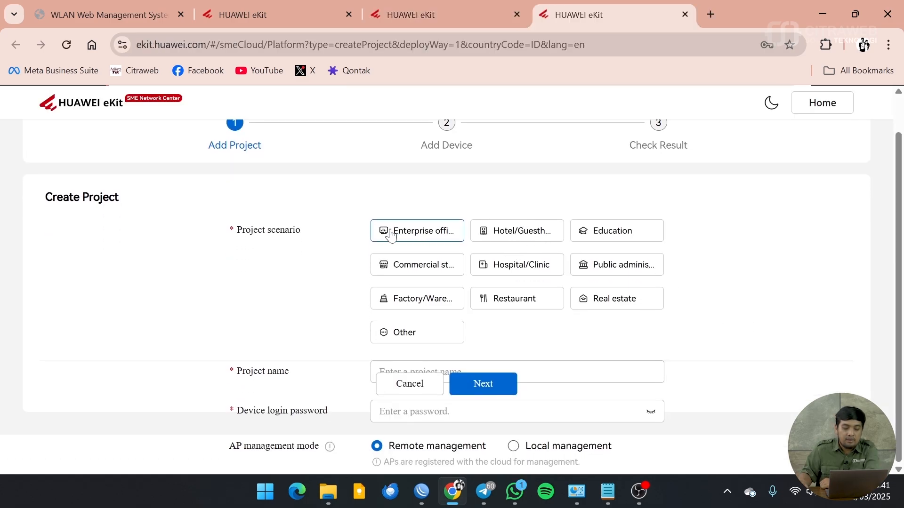
pyautogui.hotkey('ctrl', '-')
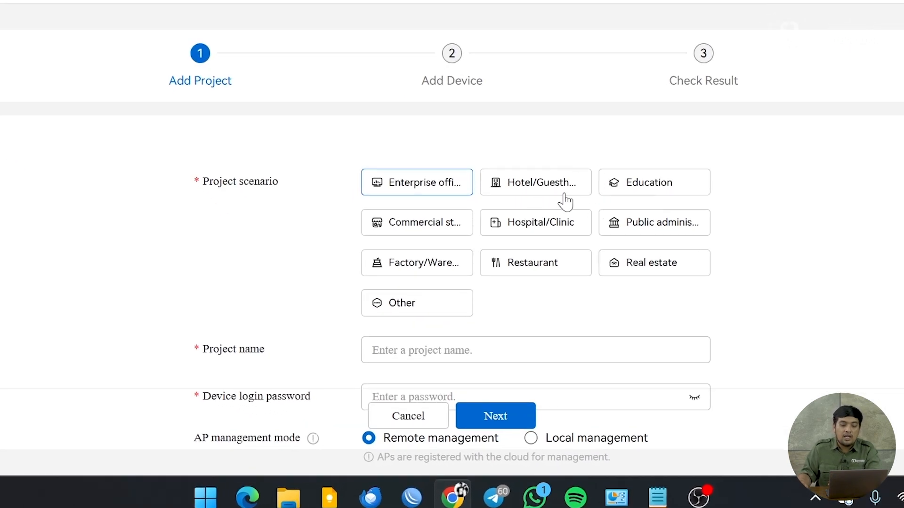
pyautogui.click(540, 183)
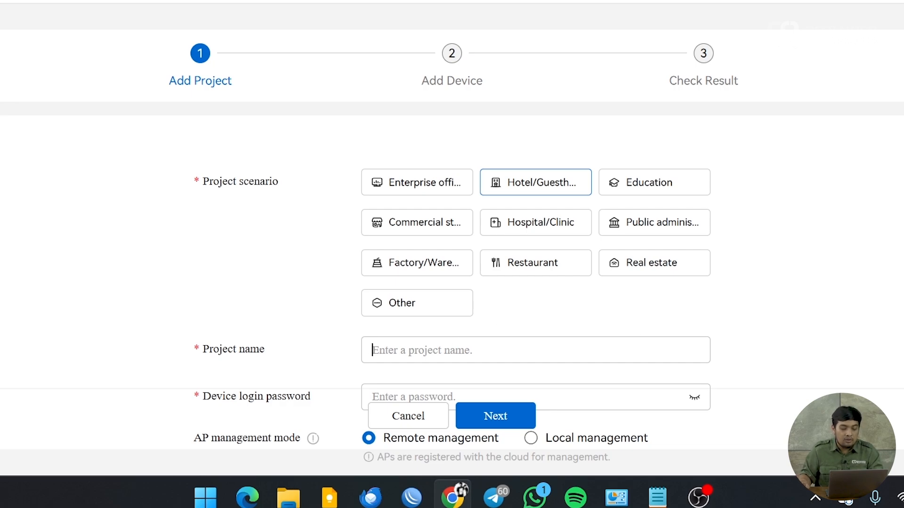
pyautogui.write('cib')
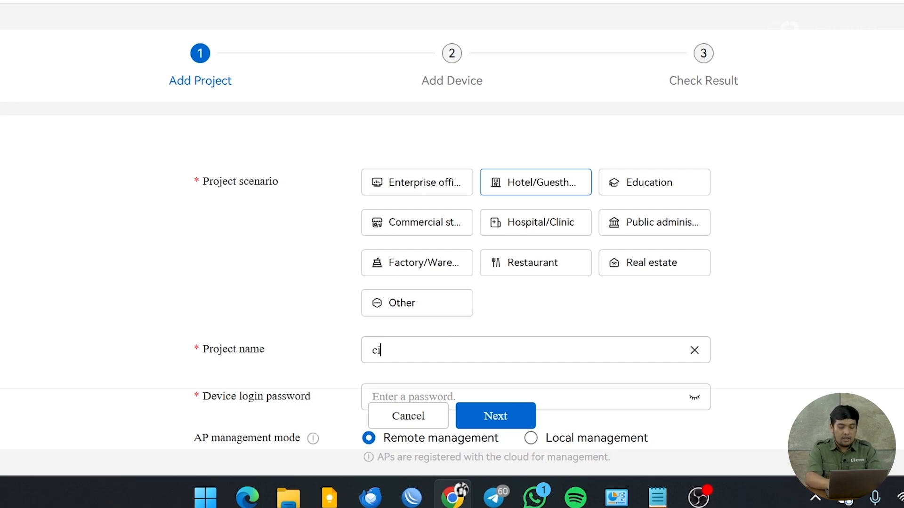
pyautogui.press('BackSpace')
pyautogui.press('BackSpace')
pyautogui.press('BackSpace')
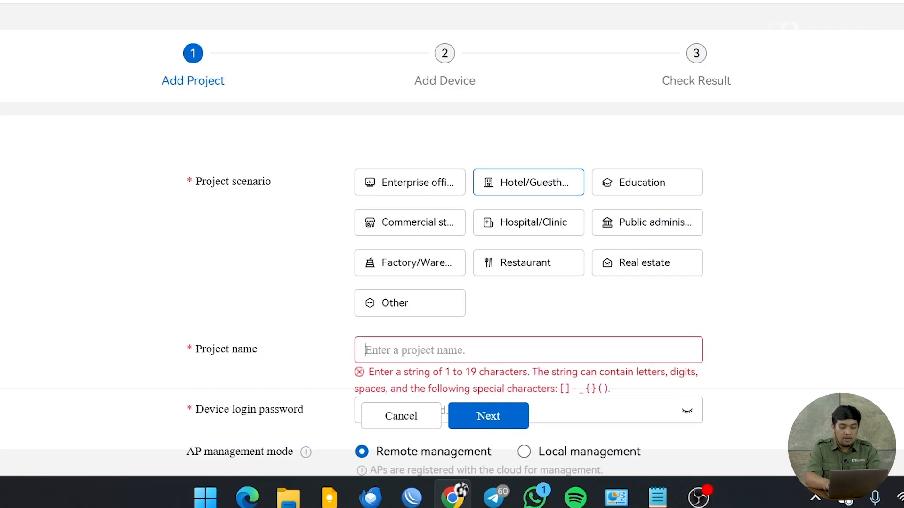
pyautogui.write('hotel citraweb')
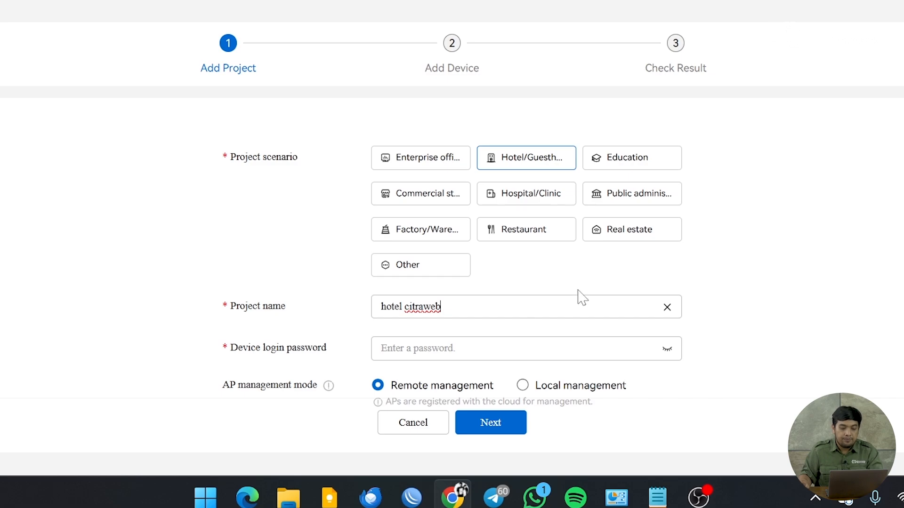
pyautogui.click(424, 349)
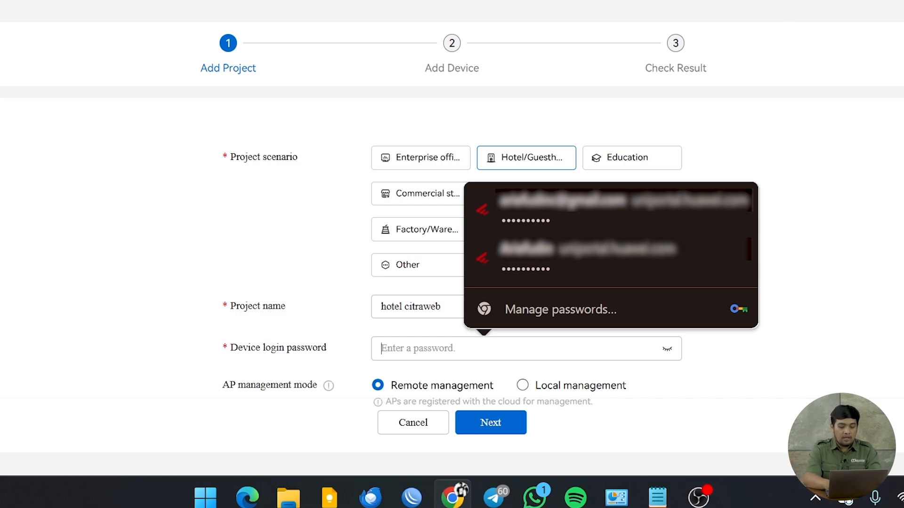
# Step: Set the device login password, keep Remote management, and continue to Add Device
pyautogui.write('•••••')
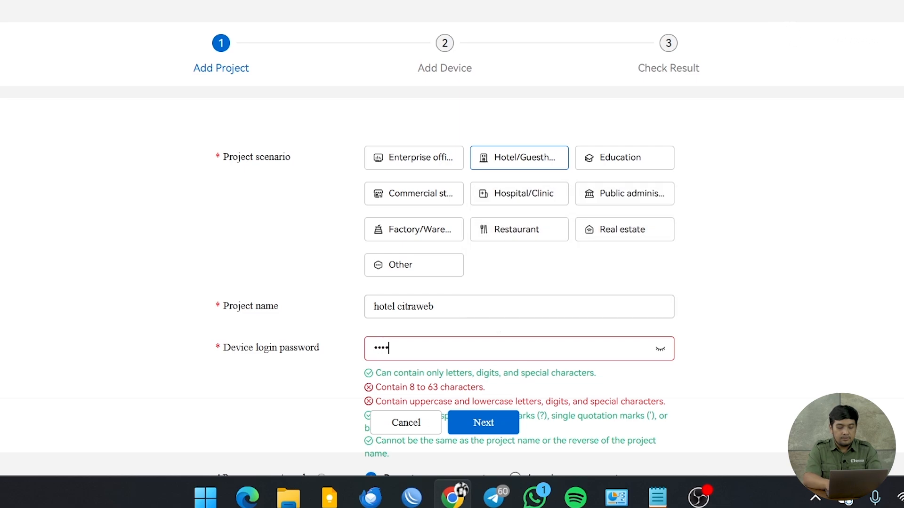
pyautogui.write('••••')
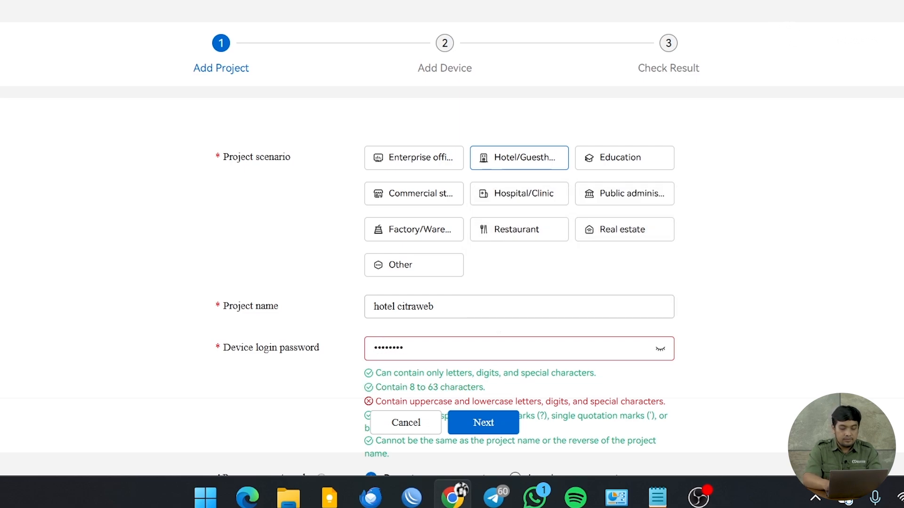
pyautogui.write('•••')
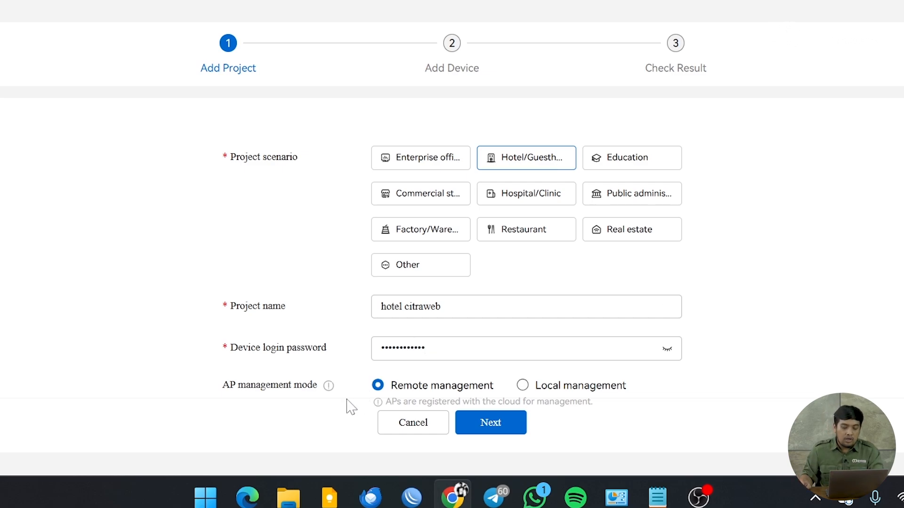
pyautogui.moveTo(329, 385)
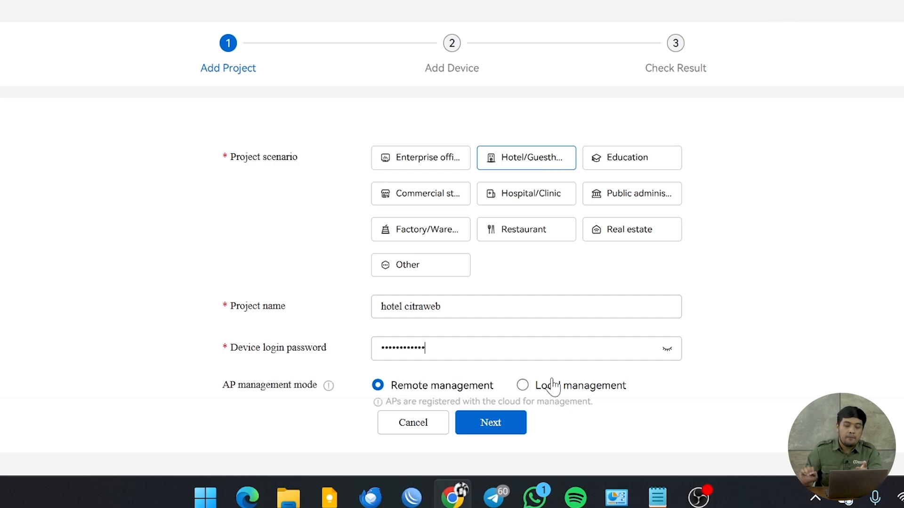
pyautogui.click(518, 425)
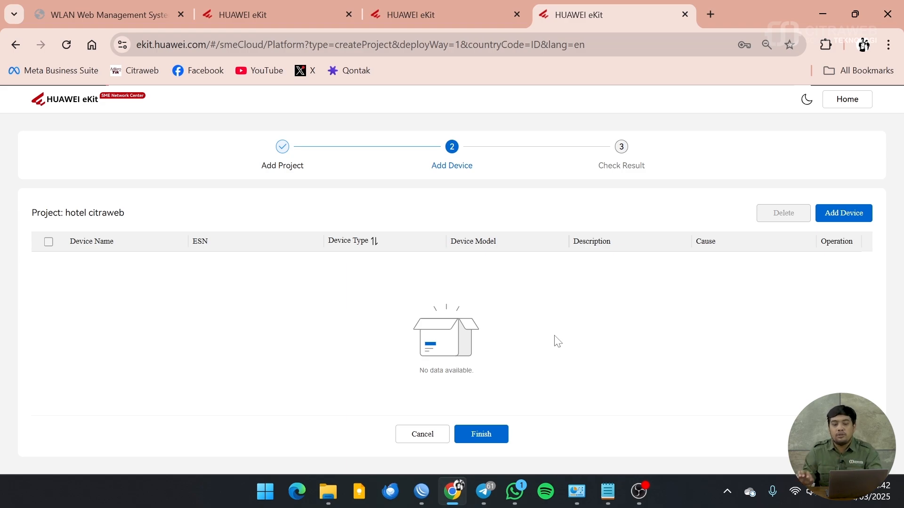
# Step: Switch the Add Device method from Excel template to entering the ESN
pyautogui.click(834, 214)
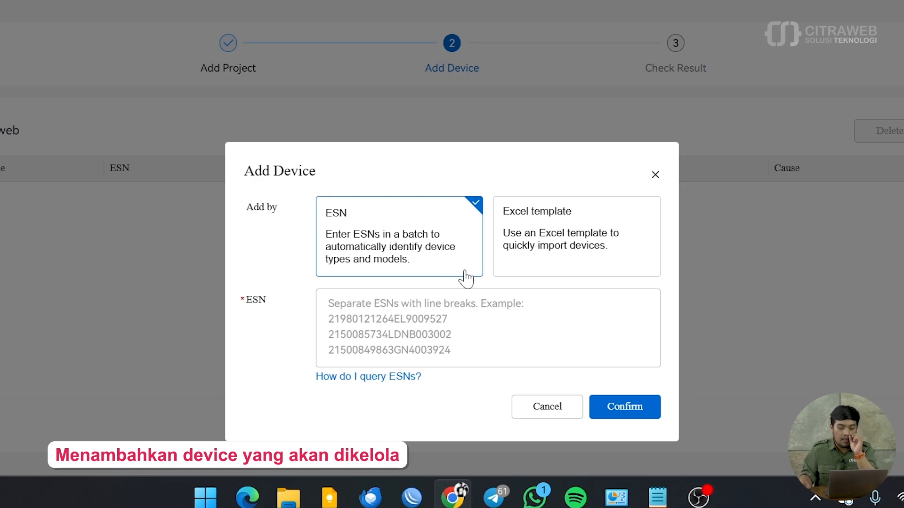
pyautogui.click(571, 245)
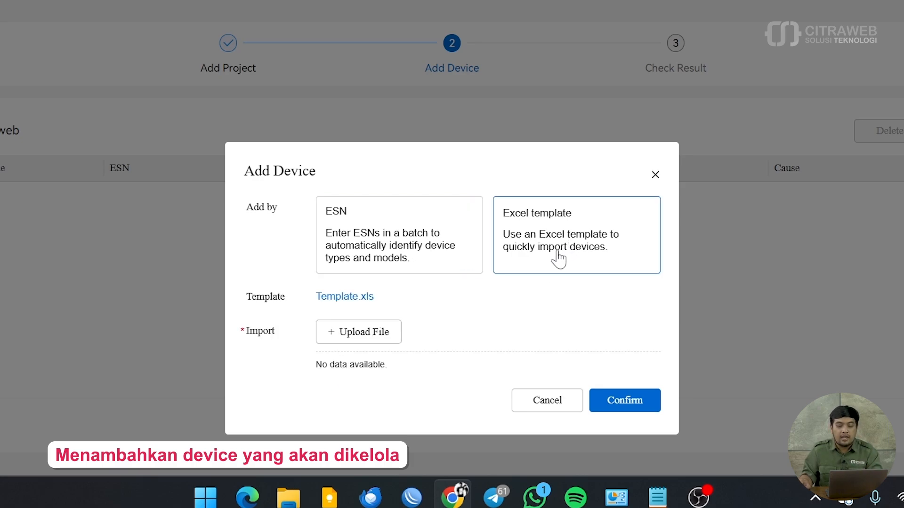
pyautogui.click(527, 242)
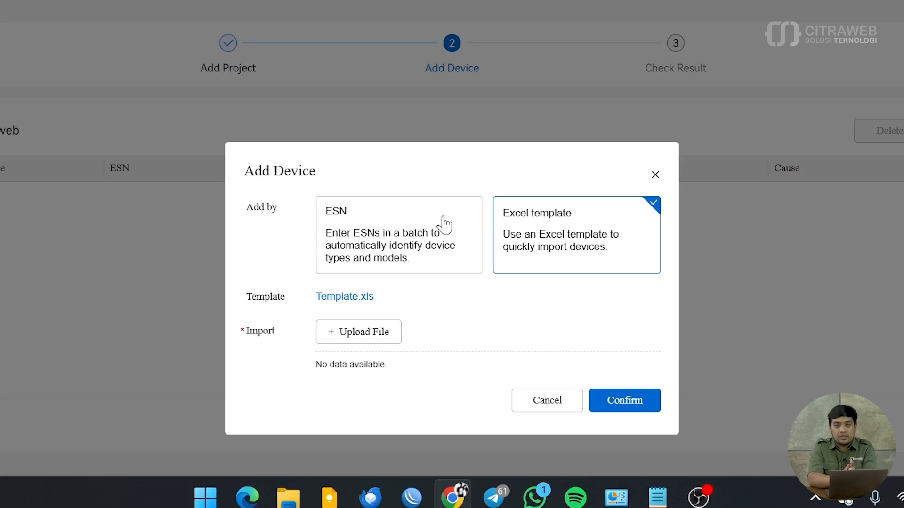
pyautogui.click(434, 227)
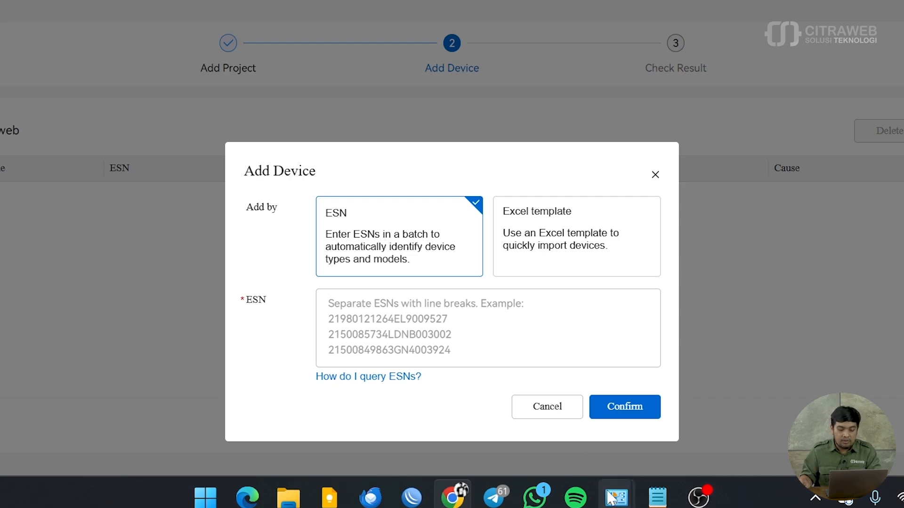
pyautogui.click(657, 497)
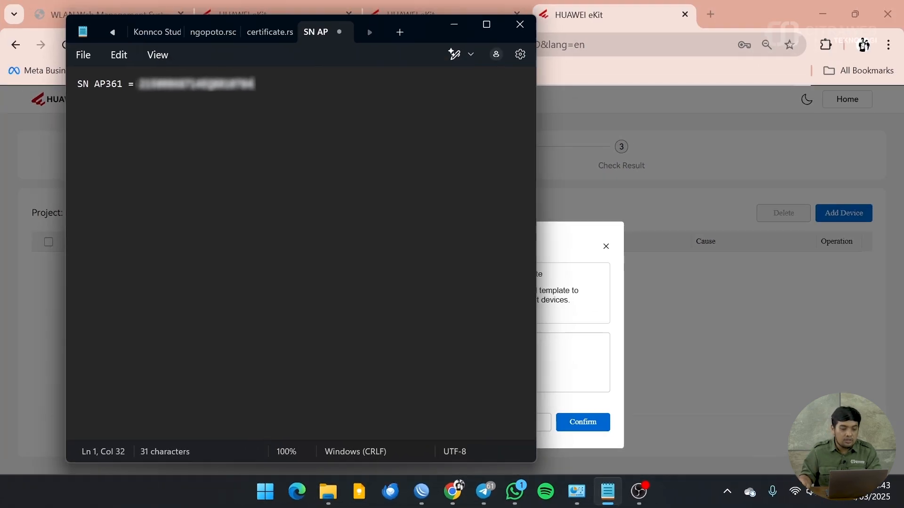
# Step: Paste the AP361 serial from Notepad as the ESN and finish adding the device
pyautogui.moveTo(138, 84); pyautogui.dragTo(247, 84)
pyautogui.moveTo(255, 84); pyautogui.dragTo(138, 84)
pyautogui.click(454, 24)
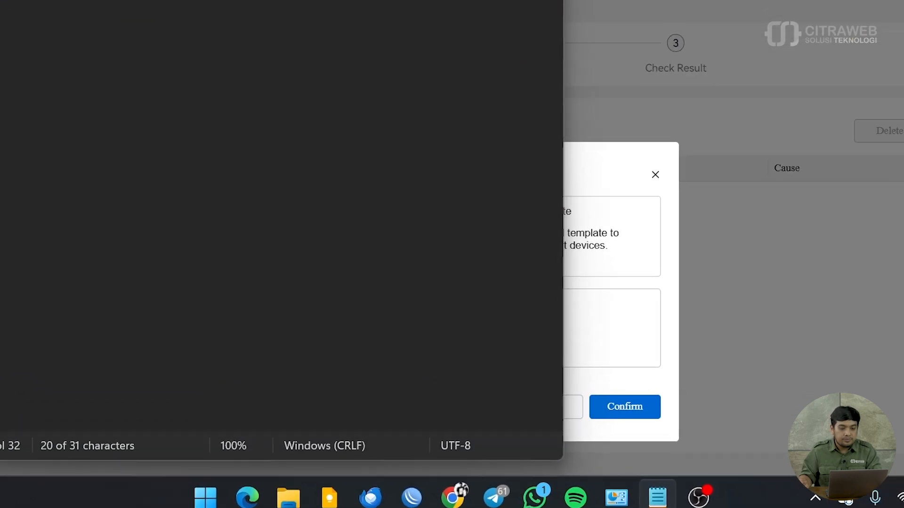
pyautogui.hotkey('ctrl', 'v')
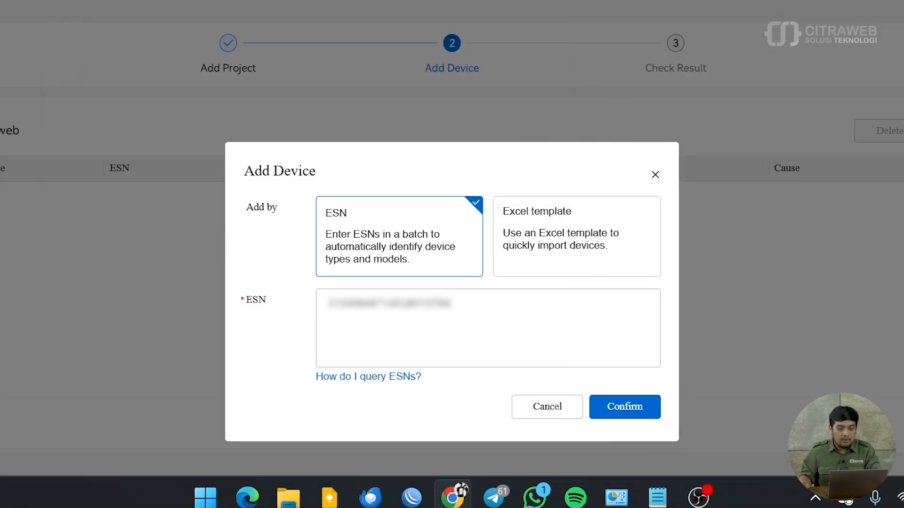
pyautogui.click(629, 410)
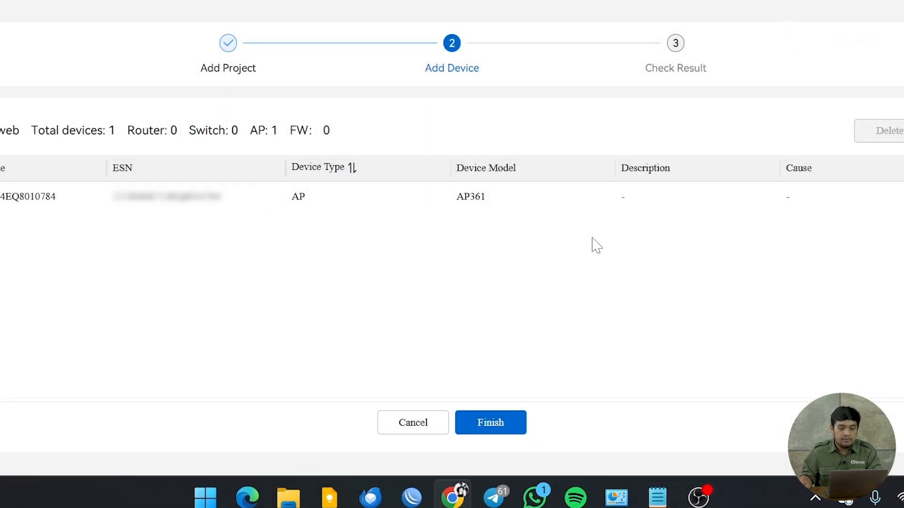
pyautogui.click(491, 423)
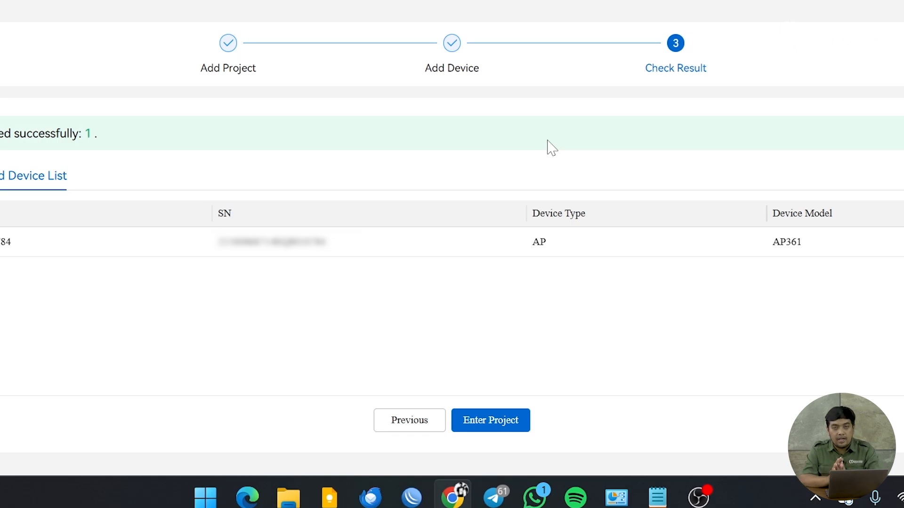
# Step: Enter the 'hotel citraweb' project to reach its Authentication Overview
pyautogui.click(497, 421)
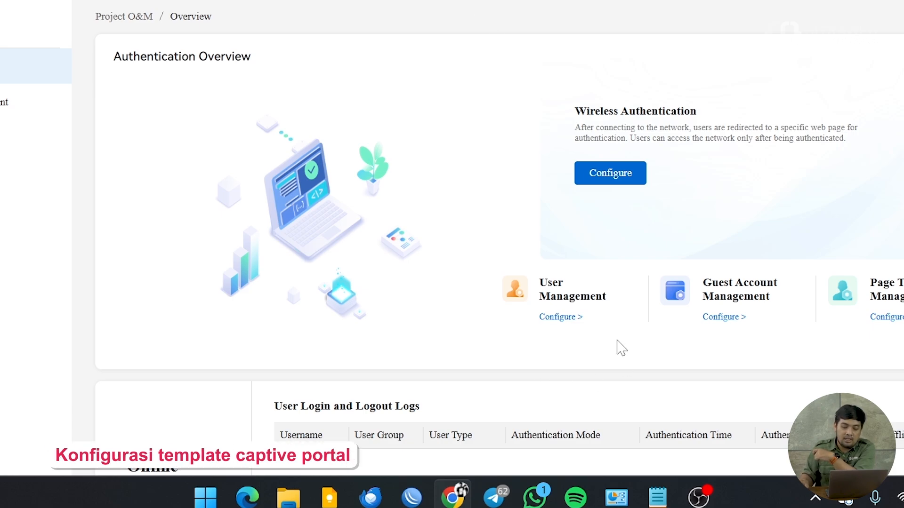
# Step: Open Page Template Management's configuration and zoom the browser view in
pyautogui.scroll(-3, 615, 346)
pyautogui.scroll(3, 611, 350)
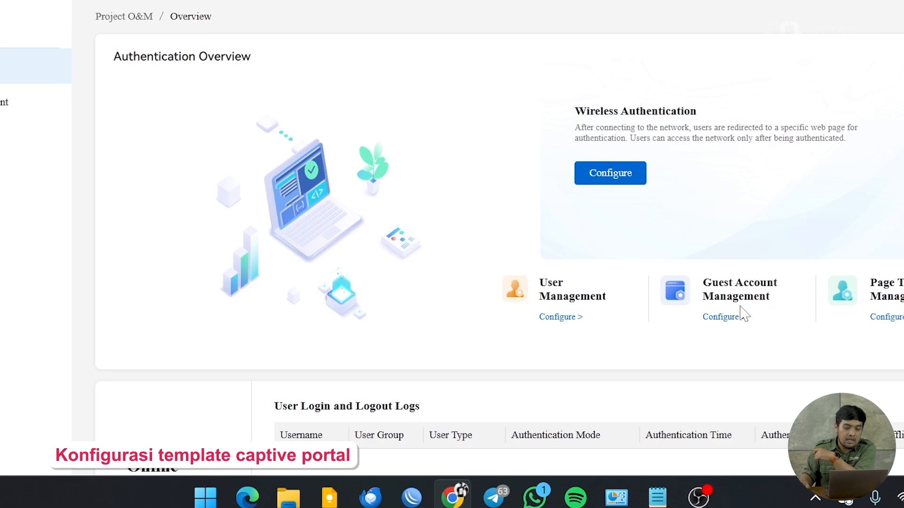
pyautogui.click(895, 319)
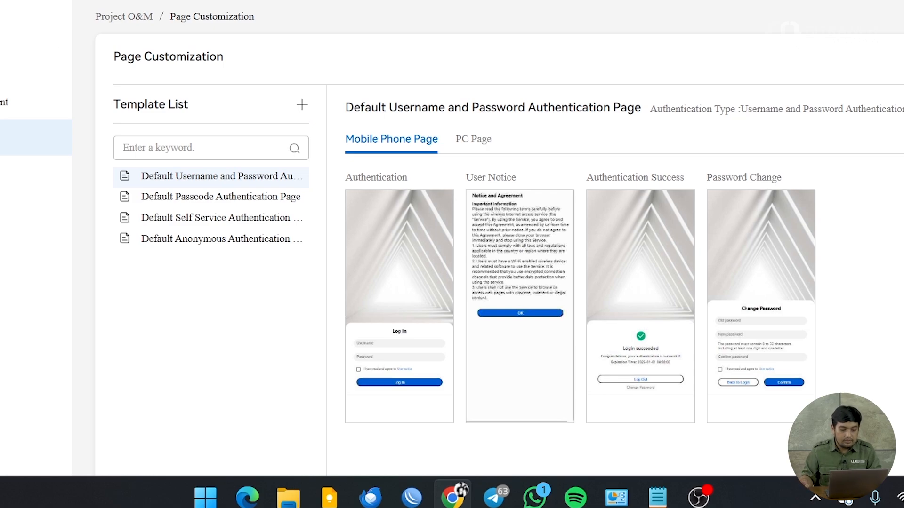
pyautogui.hotkey('ctrl', '+')
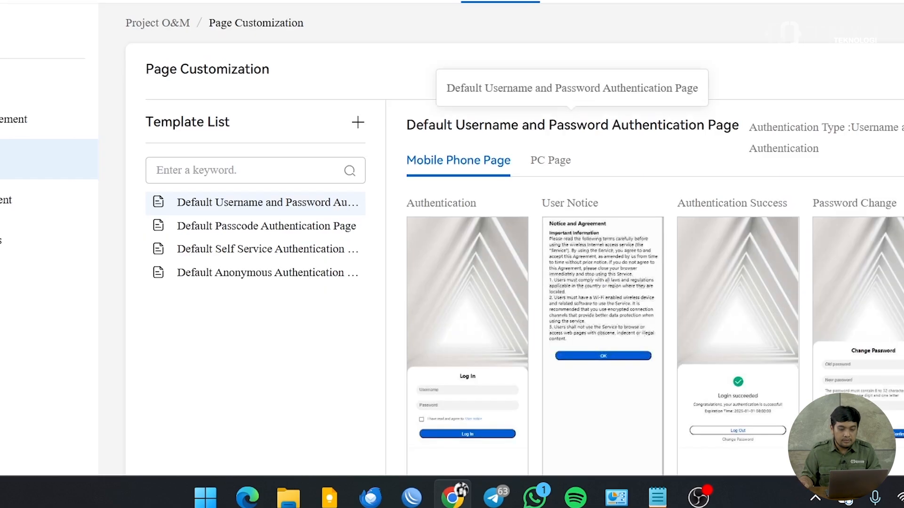
# Step: Create page template 'hotel citraweb' from the English default and Username-and-password templates
pyautogui.click(358, 123)
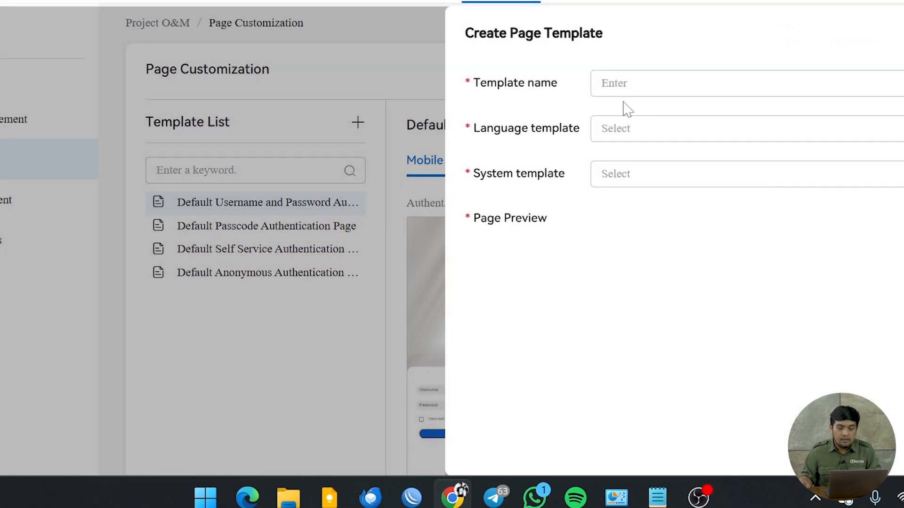
pyautogui.click(626, 85)
pyautogui.write('h')
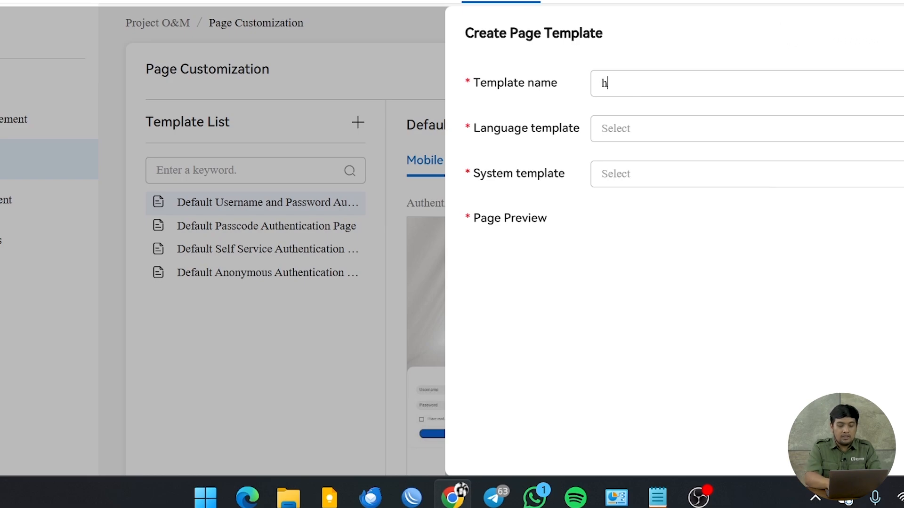
pyautogui.write('otel citr')
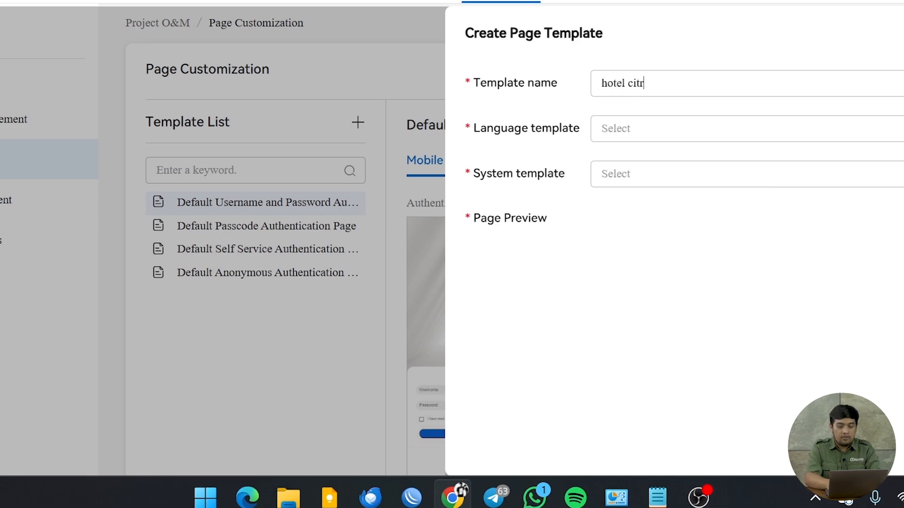
pyautogui.write('aweb')
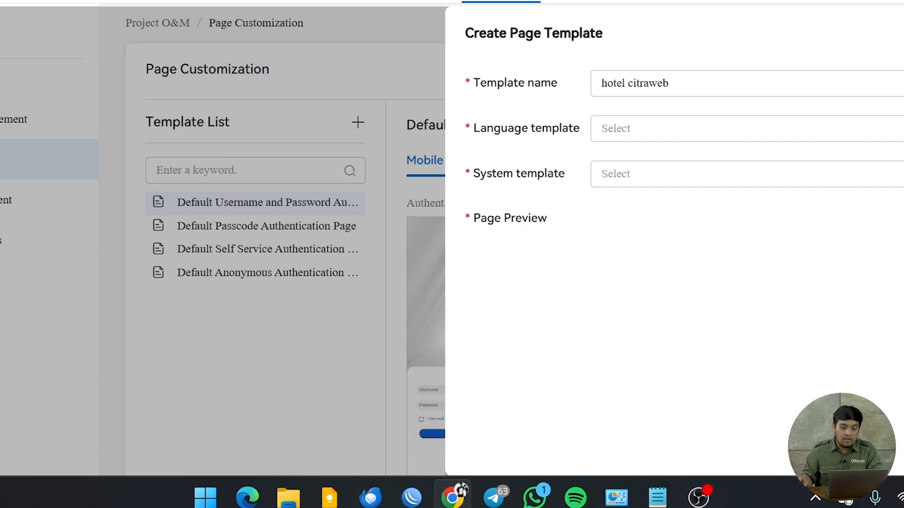
pyautogui.click(669, 128)
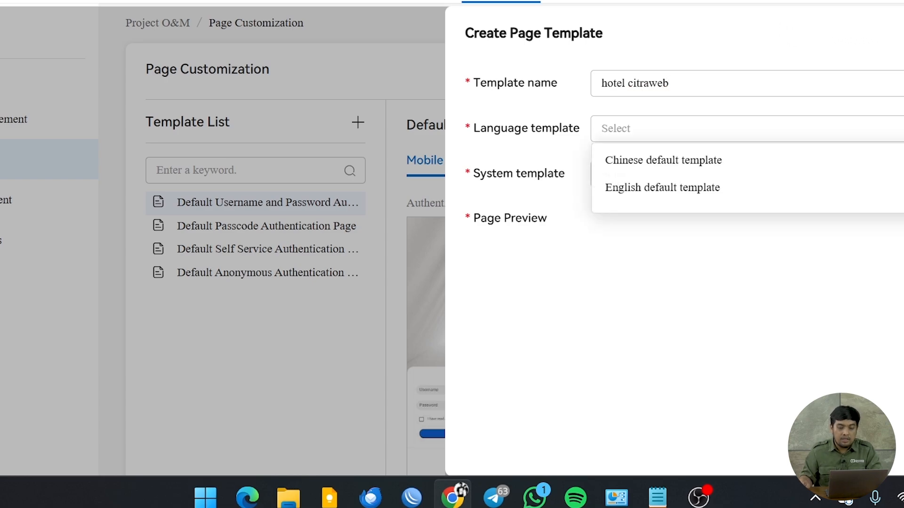
pyautogui.click(672, 186)
pyautogui.click(671, 174)
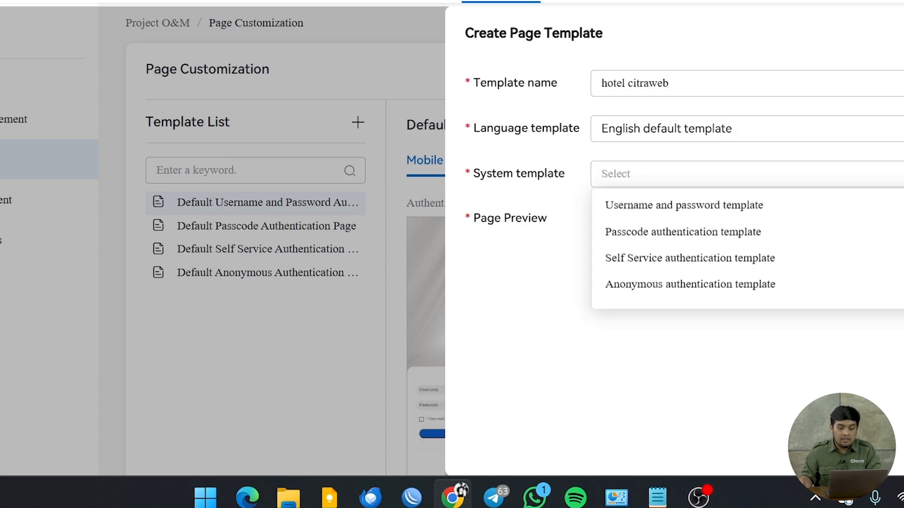
pyautogui.click(661, 207)
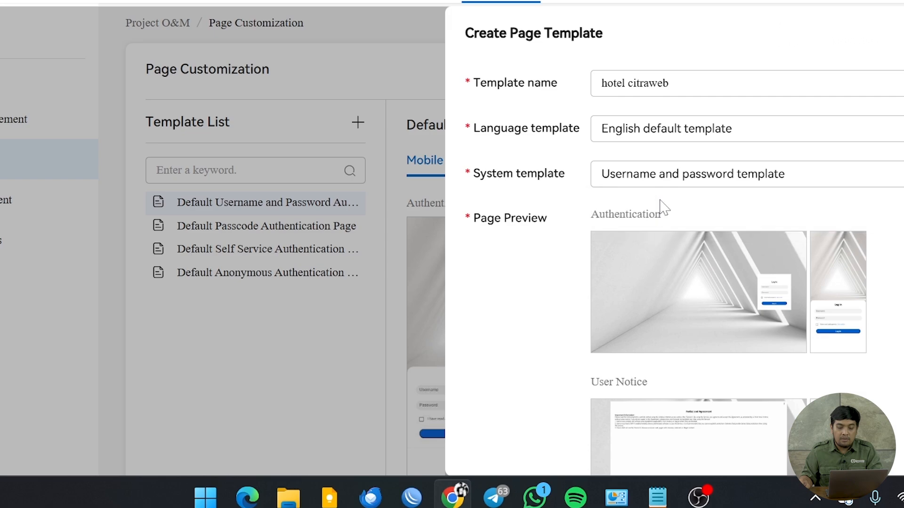
pyautogui.scroll(-2, 888, 318)
pyautogui.scroll(-7, 888, 318)
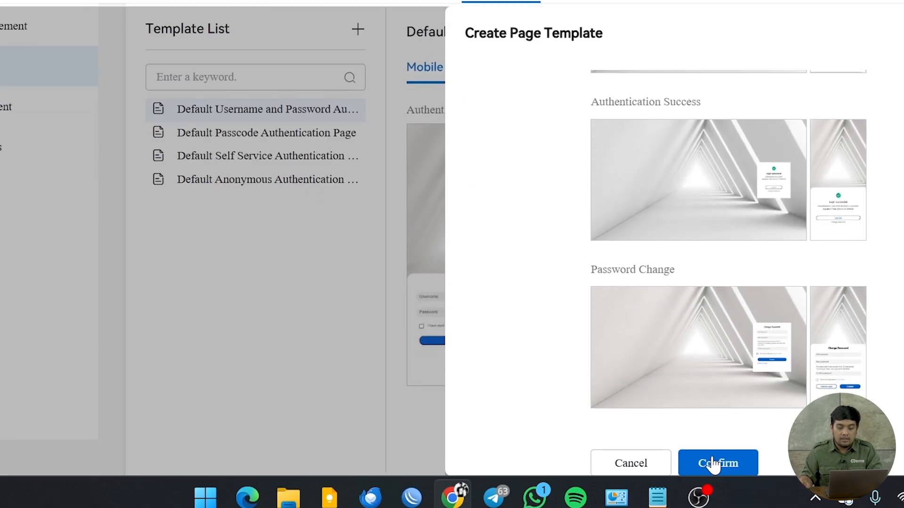
pyautogui.click(730, 465)
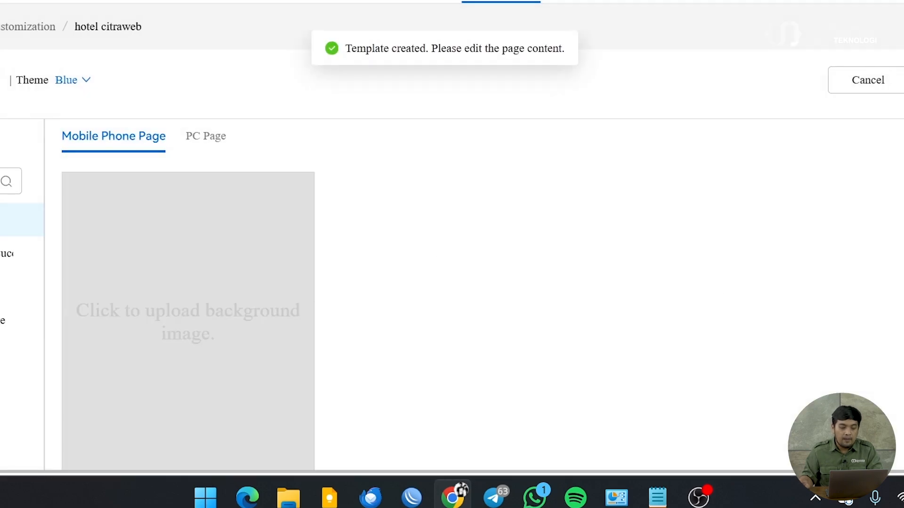
# Step: Preview the PC and mobile login pages, then select the mobile page's background component
pyautogui.scroll(-2, 207, 236)
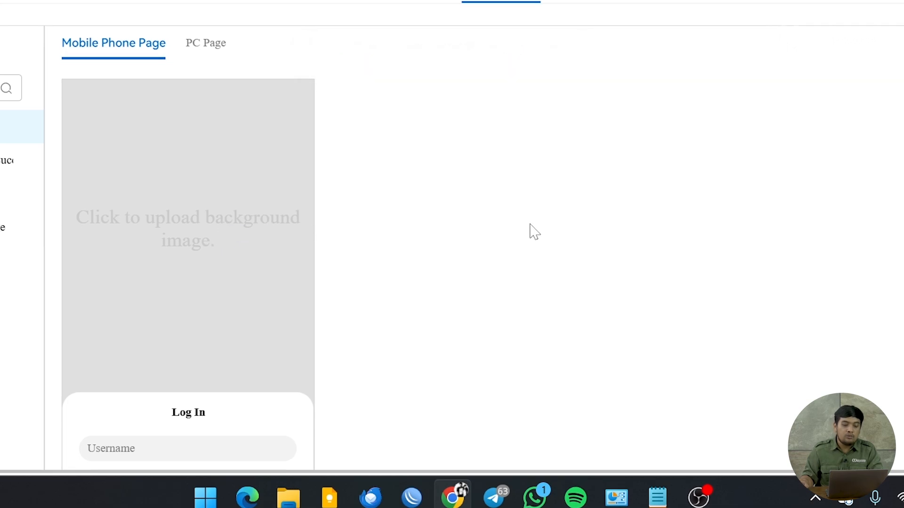
pyautogui.scroll(-2, 532, 231)
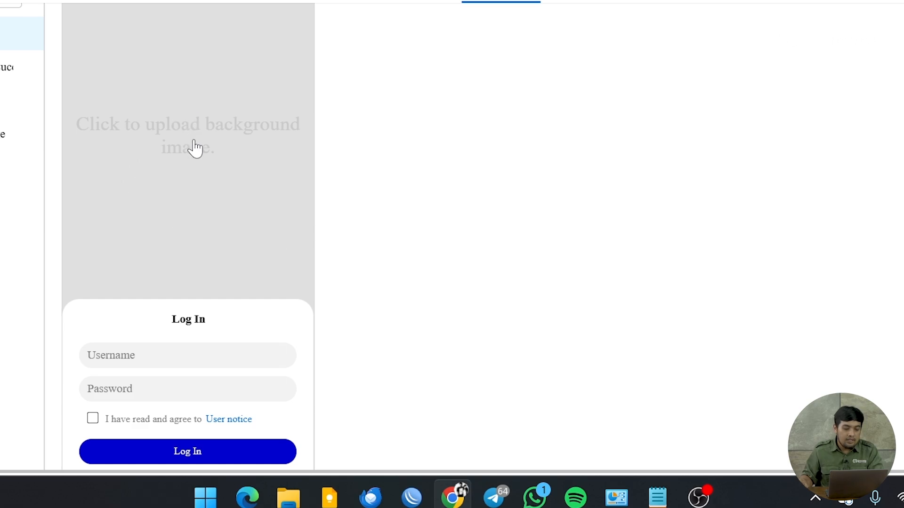
pyautogui.scroll(2, 271, 187)
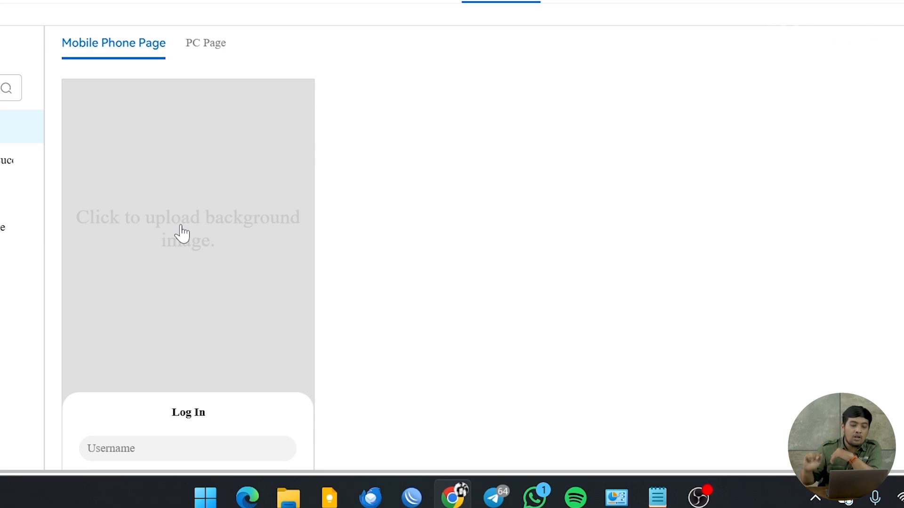
pyautogui.click(218, 53)
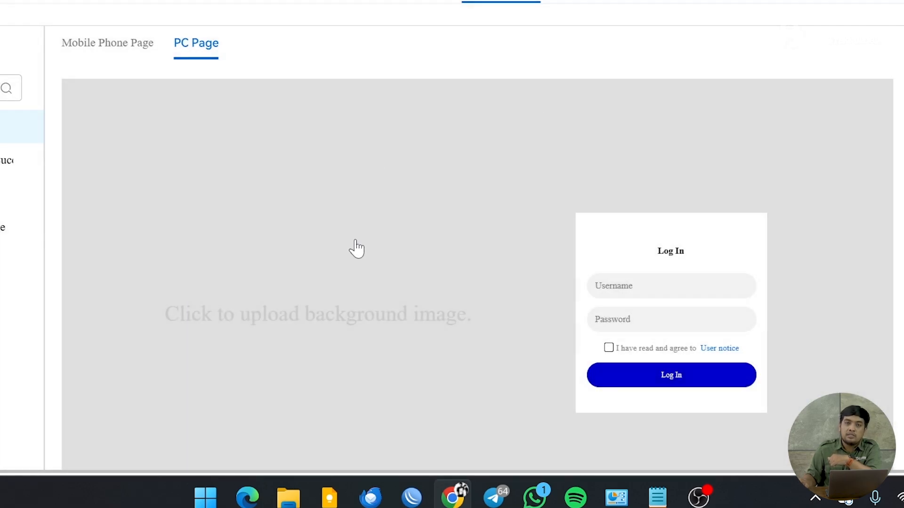
pyautogui.click(105, 47)
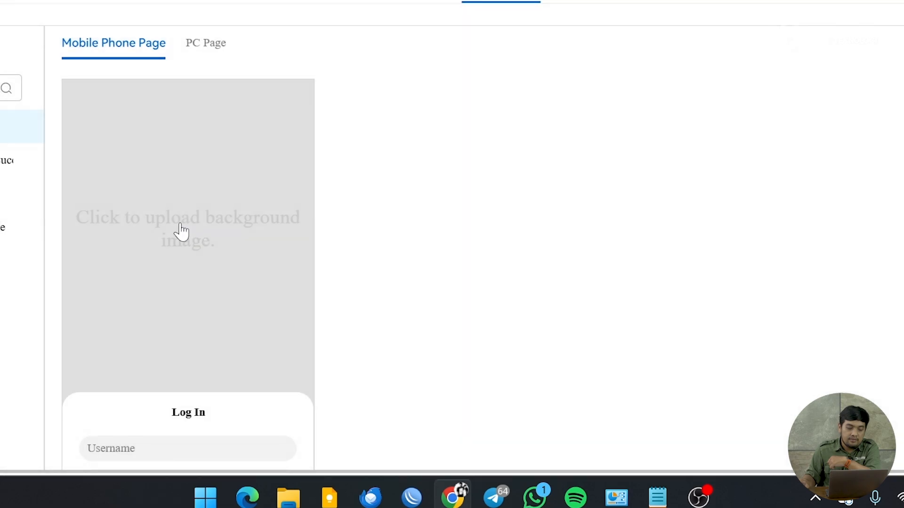
pyautogui.click(181, 232)
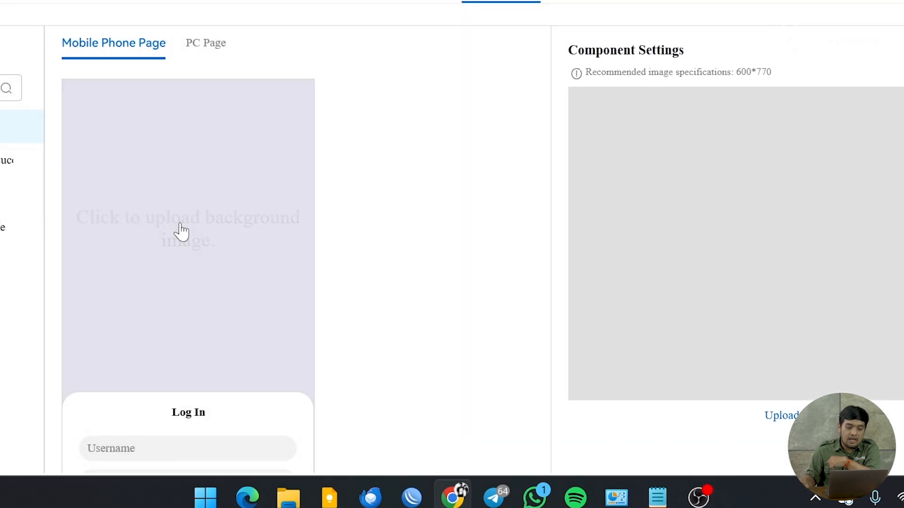
# Step: Upload the Citraweb image and apply it as the mobile login page background
pyautogui.click(781, 417)
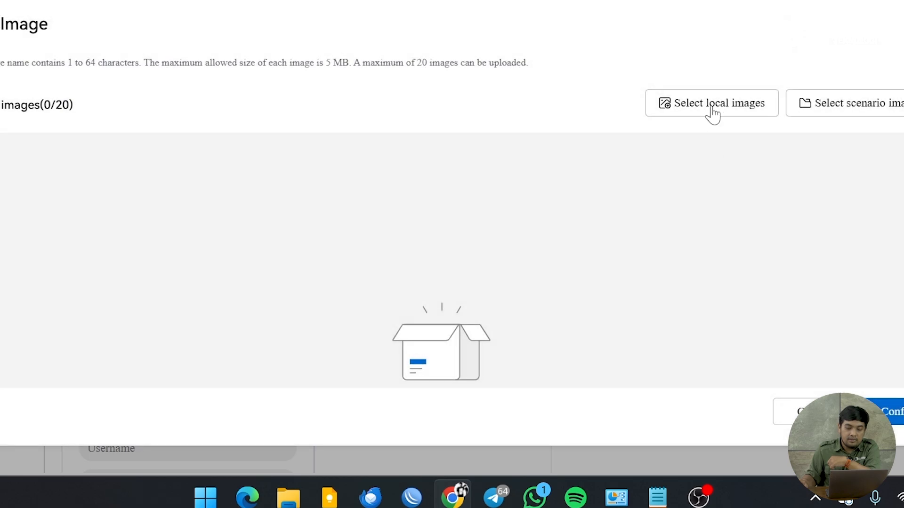
pyautogui.click(713, 111)
pyautogui.click(301, 47)
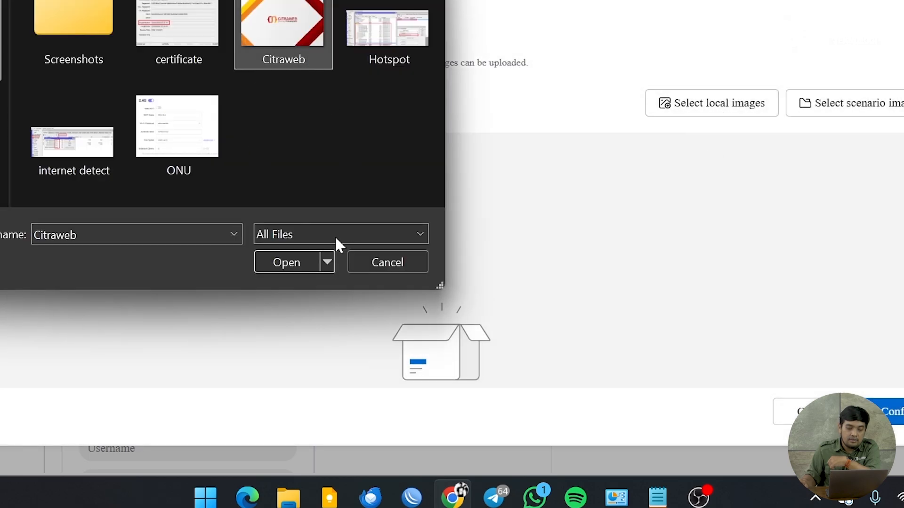
pyautogui.click(293, 260)
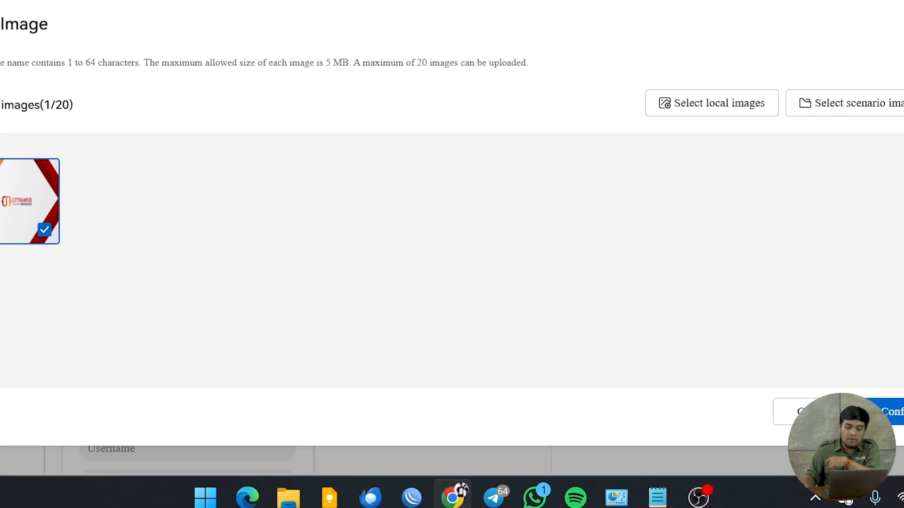
pyautogui.click(891, 412)
pyautogui.scroll(-3, 387, 304)
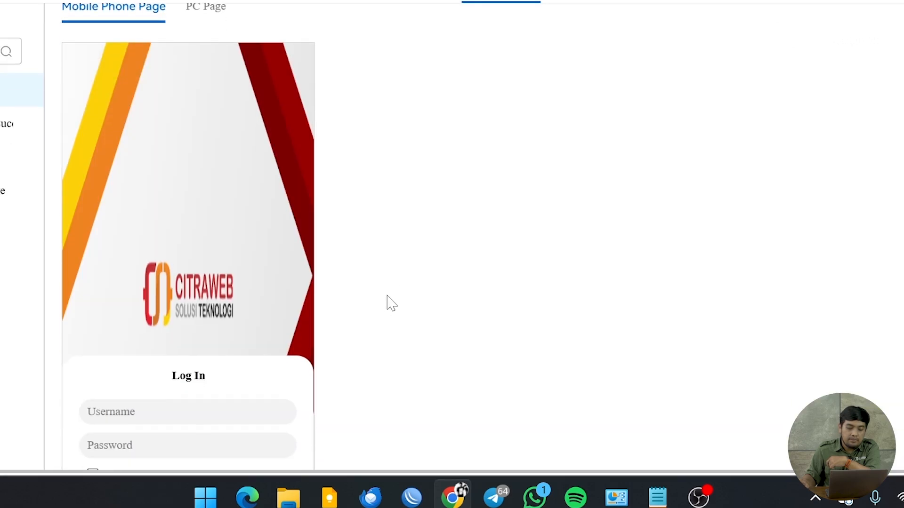
pyautogui.scroll(4, 387, 304)
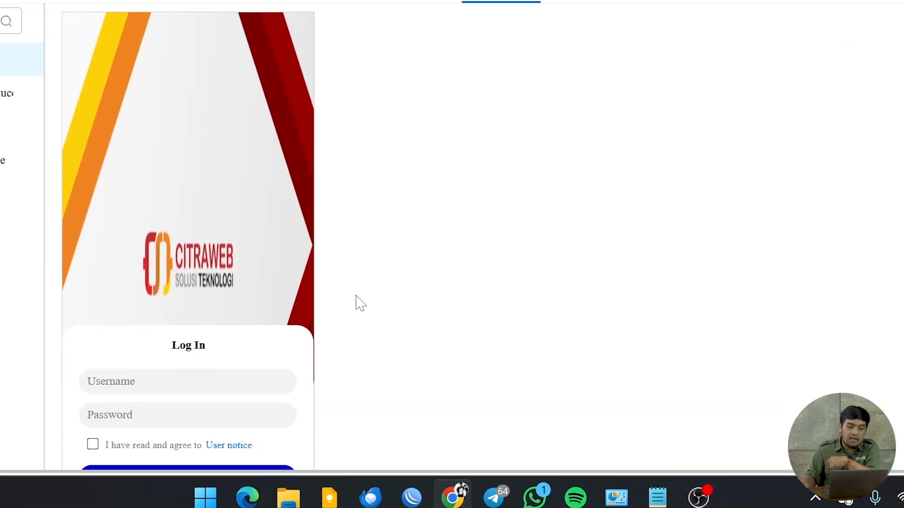
pyautogui.scroll(-2, 207, 255)
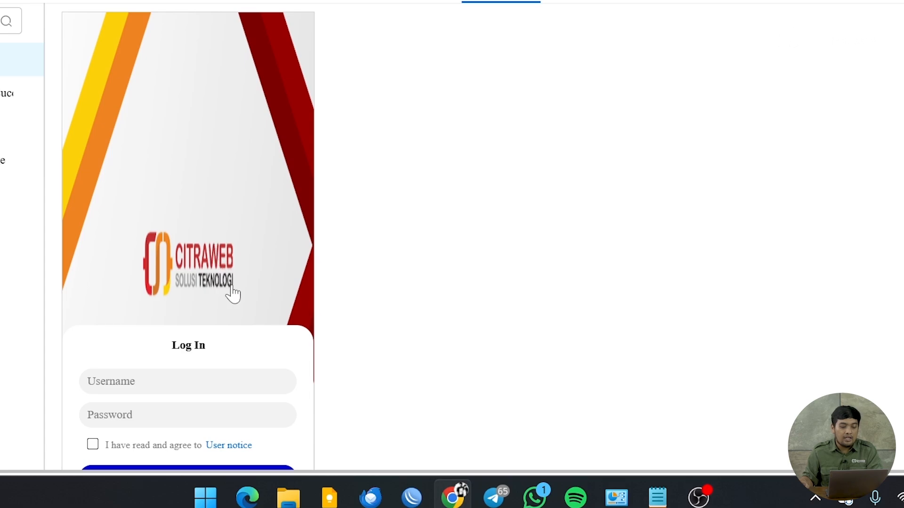
pyautogui.scroll(-2, 232, 295)
pyautogui.scroll(5, 272, 283)
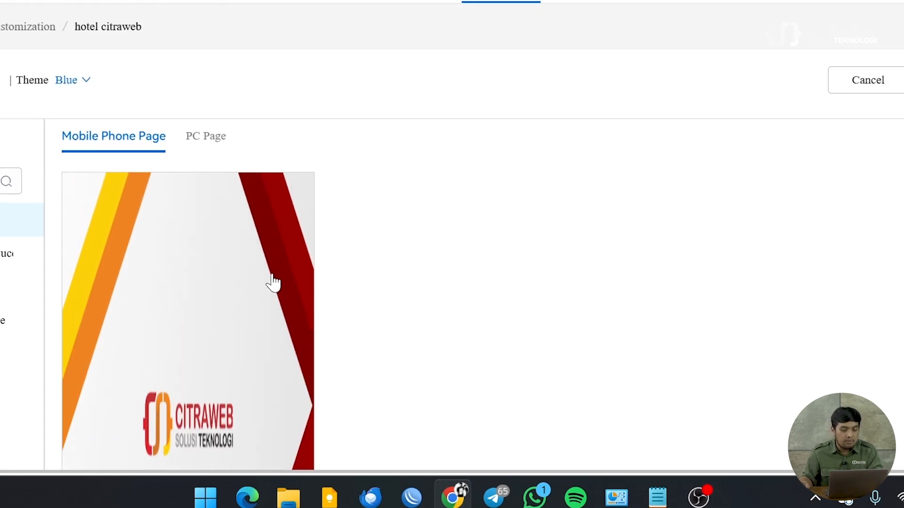
# Step: Apply the uploaded Citraweb banner as the PC login page background
pyautogui.click(207, 138)
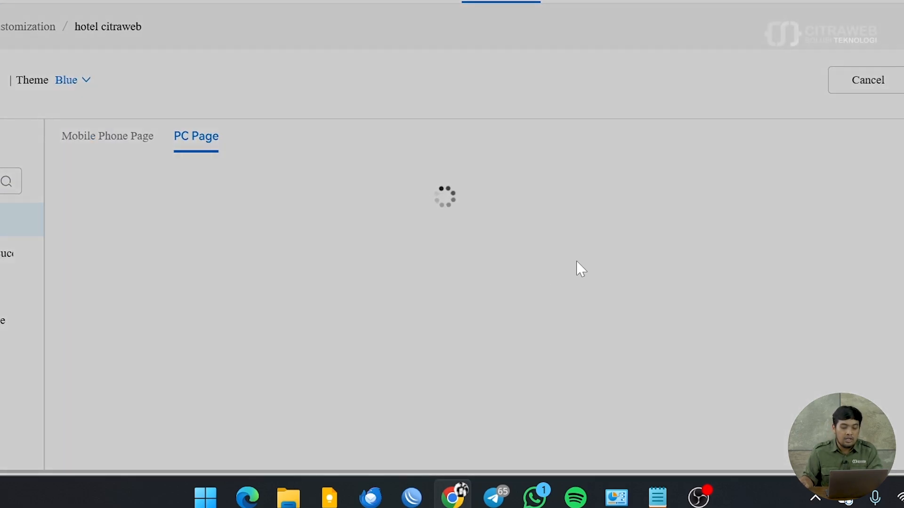
pyautogui.scroll(-4, 372, 292)
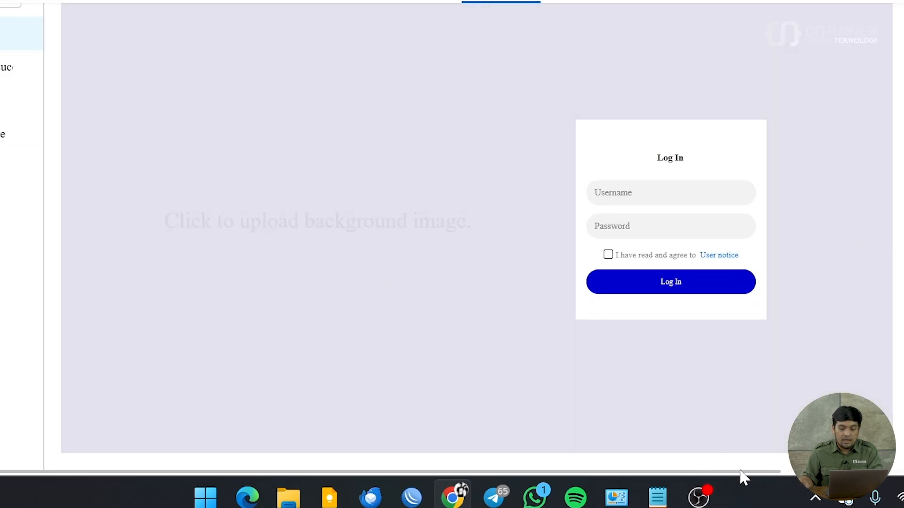
pyautogui.scroll(3, 496, 461)
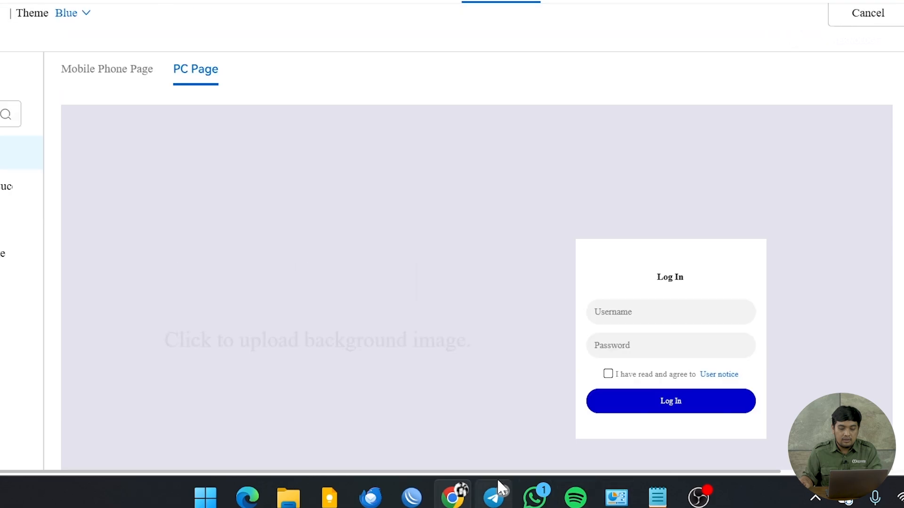
pyautogui.hscroll(5, 504, 474)
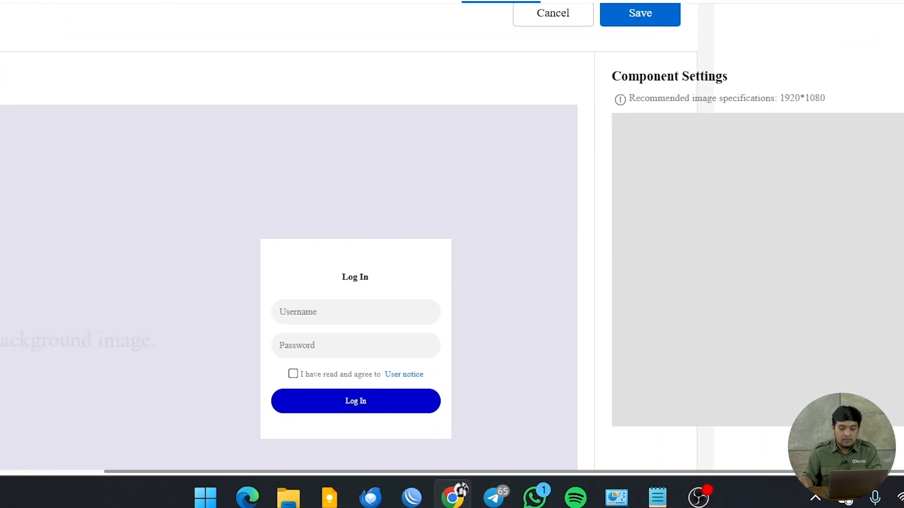
pyautogui.click(616, 256)
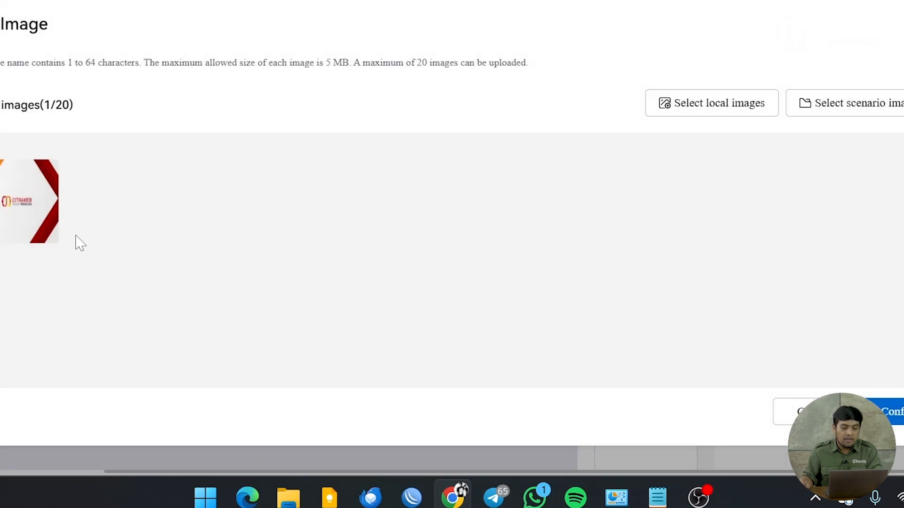
pyautogui.click(26, 218)
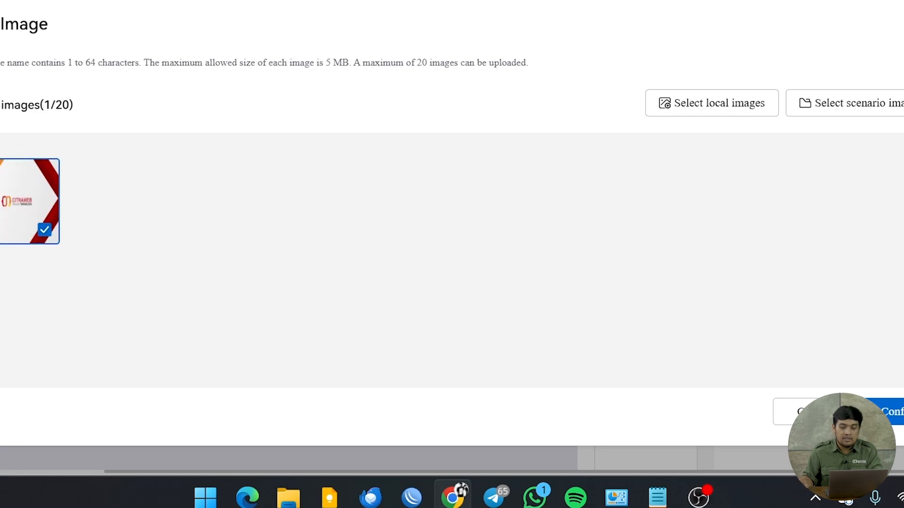
pyautogui.click(888, 412)
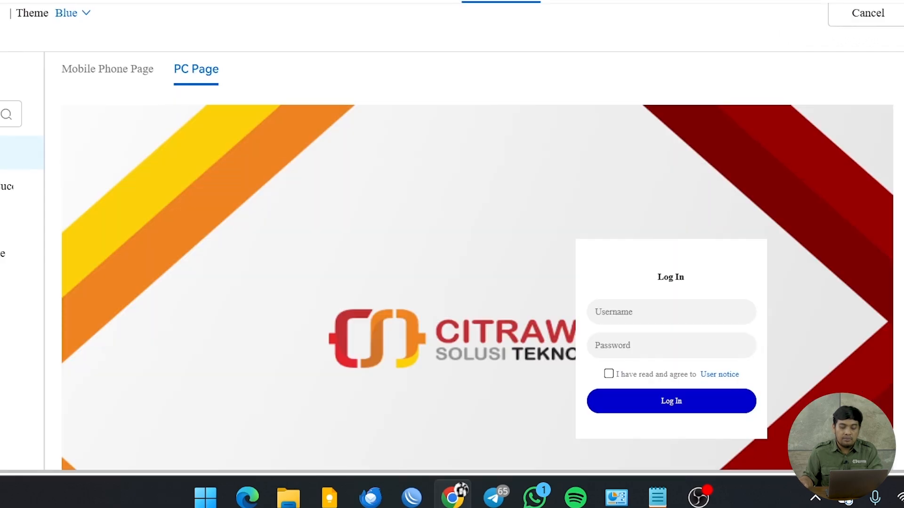
pyautogui.scroll(-4, 882, 395)
pyautogui.scroll(5, 882, 395)
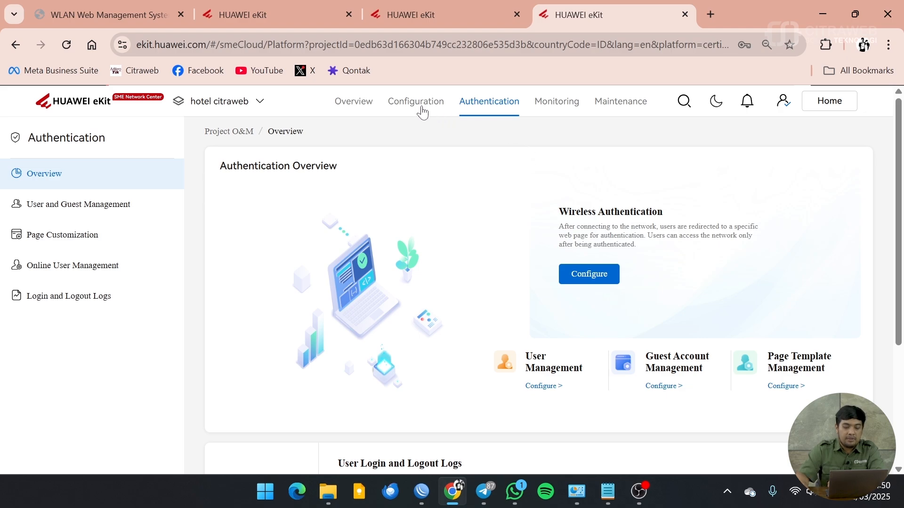
# Step: Go to Configuration > Device Configuration > AP Wi-Fi Management
pyautogui.click(422, 111)
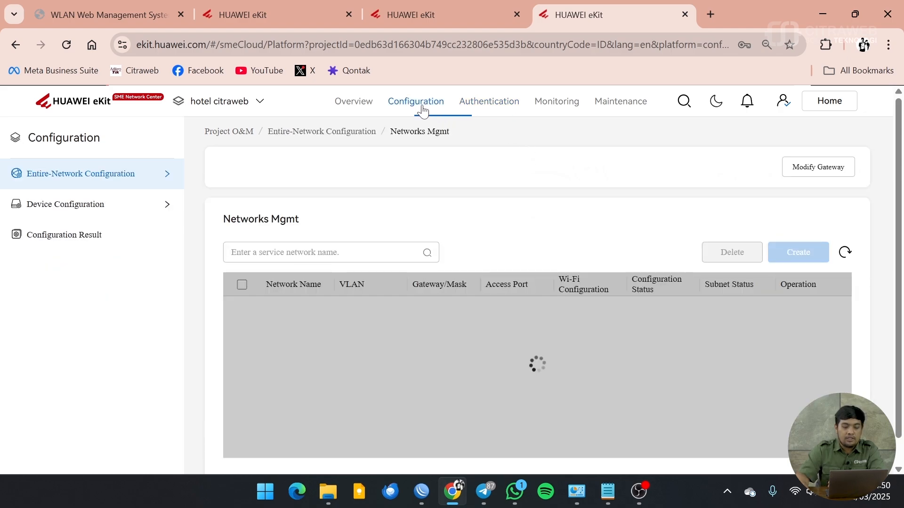
pyautogui.moveTo(162, 210)
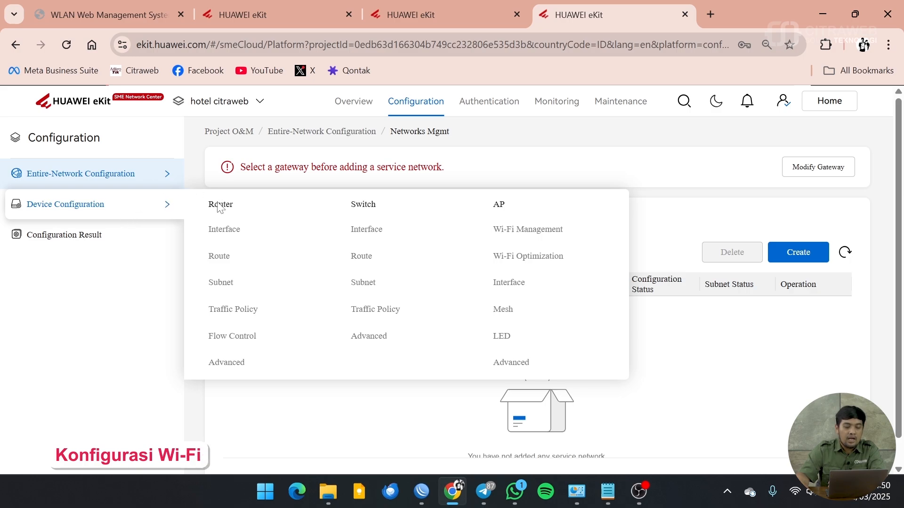
pyautogui.click(526, 232)
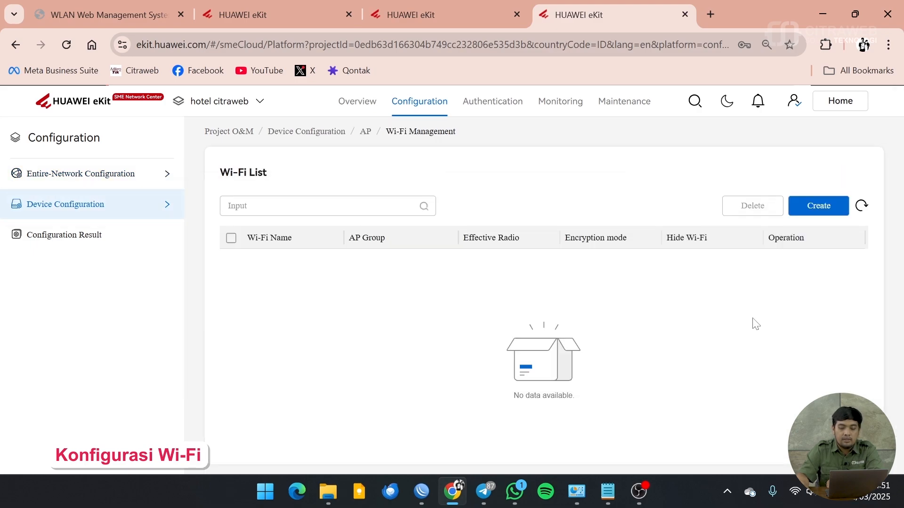
# Step: Start a new Wi-Fi named 'Hotel Citraweb', enable Authentication, and list the push pages
pyautogui.click(819, 207)
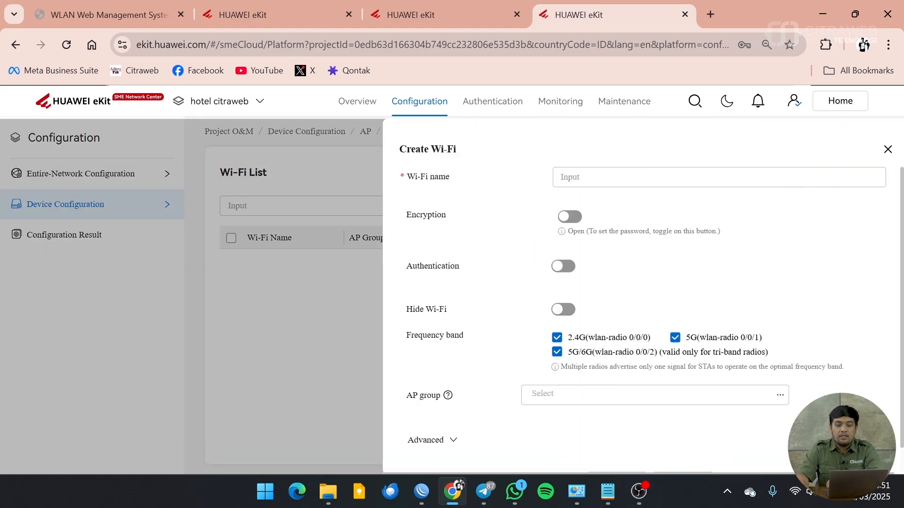
pyautogui.write('Hotel Citraweb')
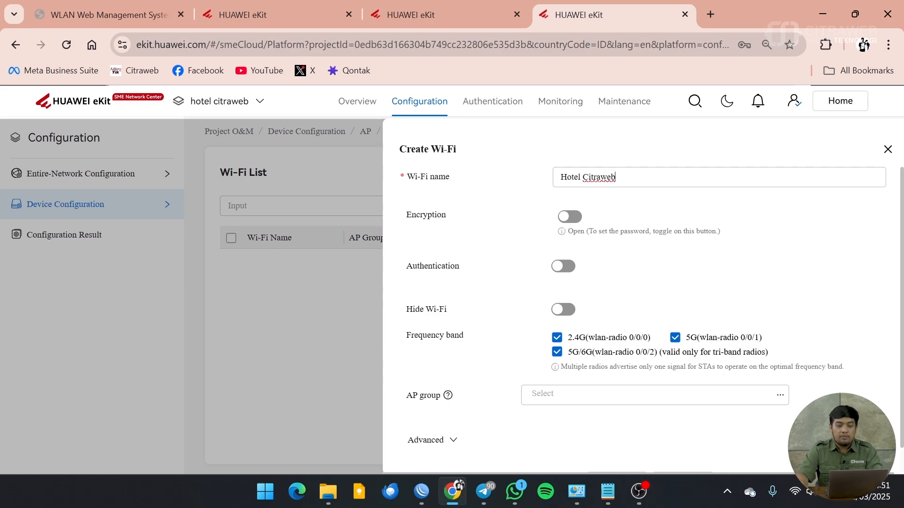
pyautogui.scroll(-1, 650, 196)
pyautogui.scroll(1, 650, 196)
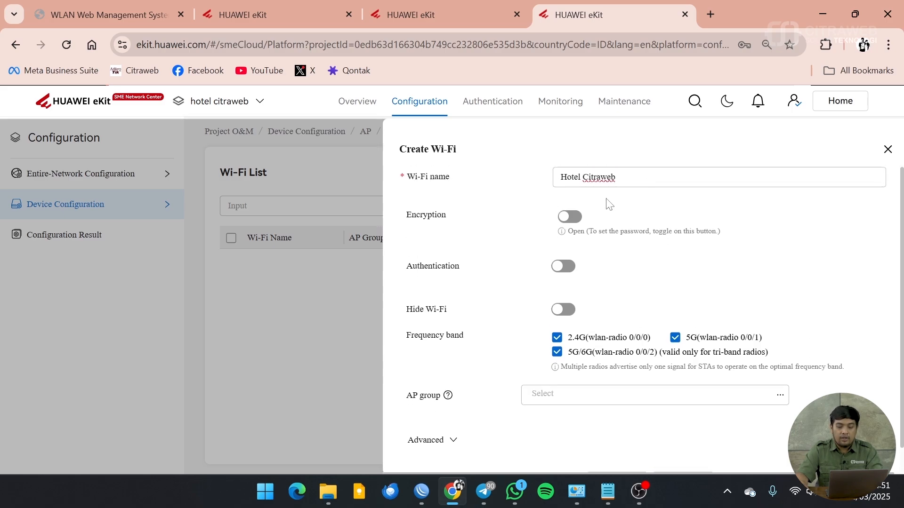
pyautogui.click(569, 268)
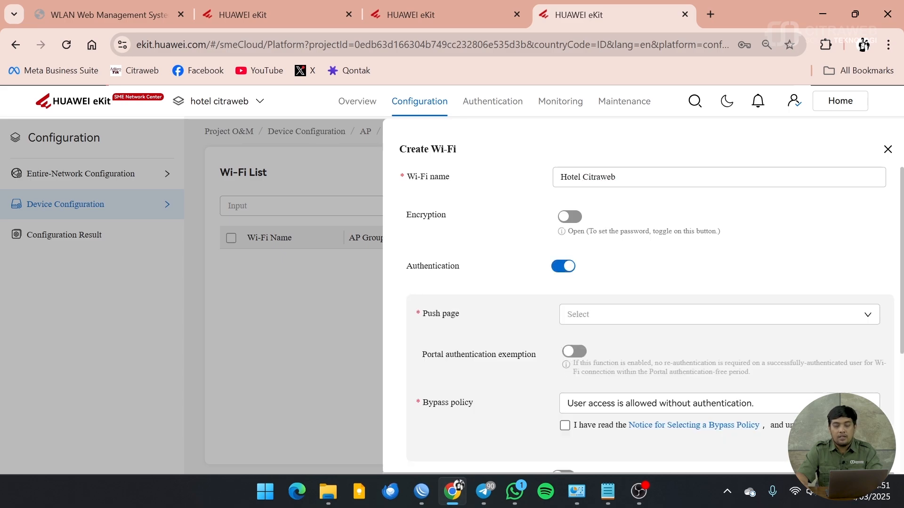
pyautogui.scroll(-2, 777, 351)
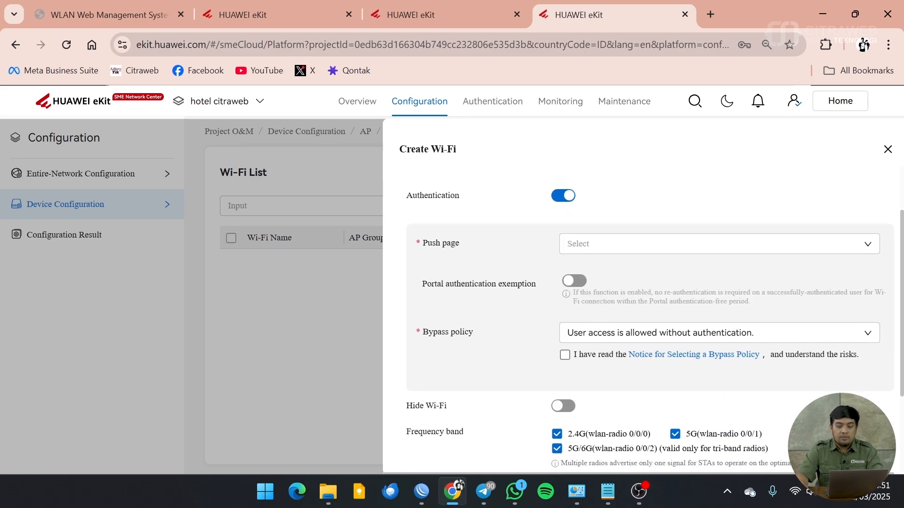
pyautogui.click(872, 252)
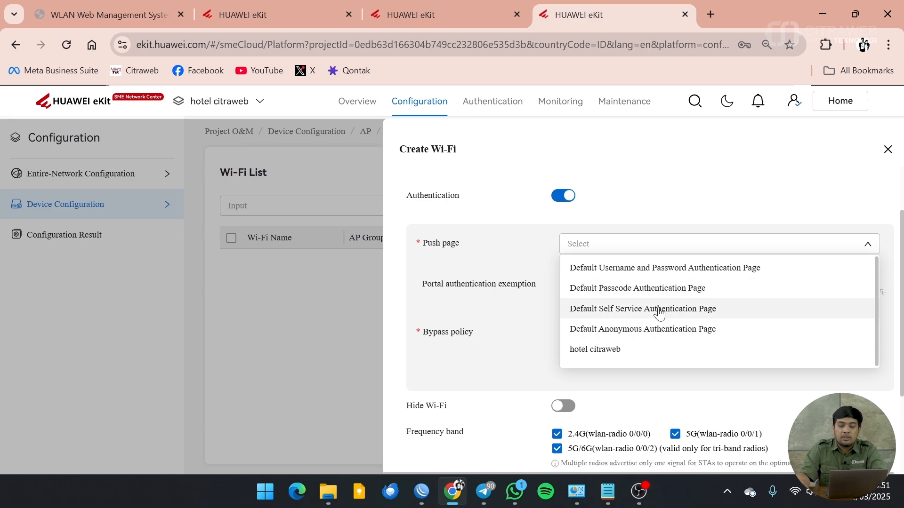
# Step: Choose the hotel citraweb push page and enable a 1-Day portal authentication exemption
pyautogui.click(638, 354)
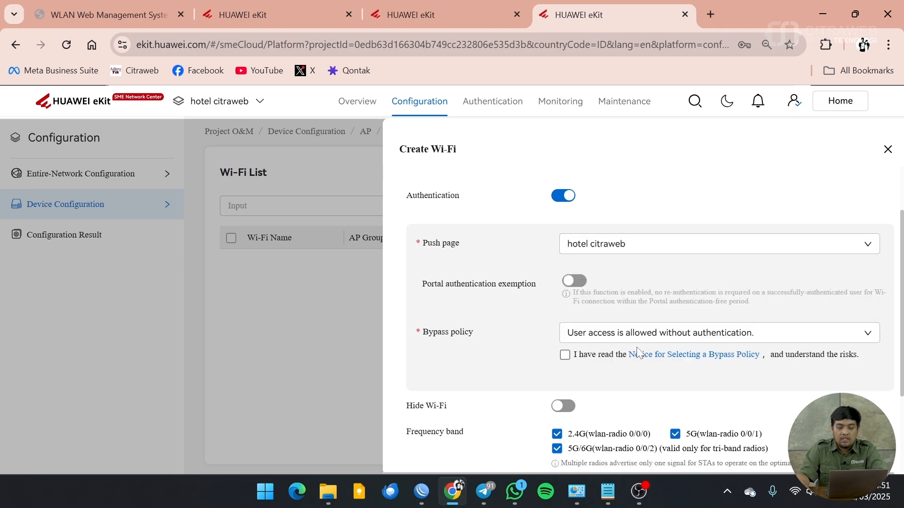
pyautogui.click(575, 282)
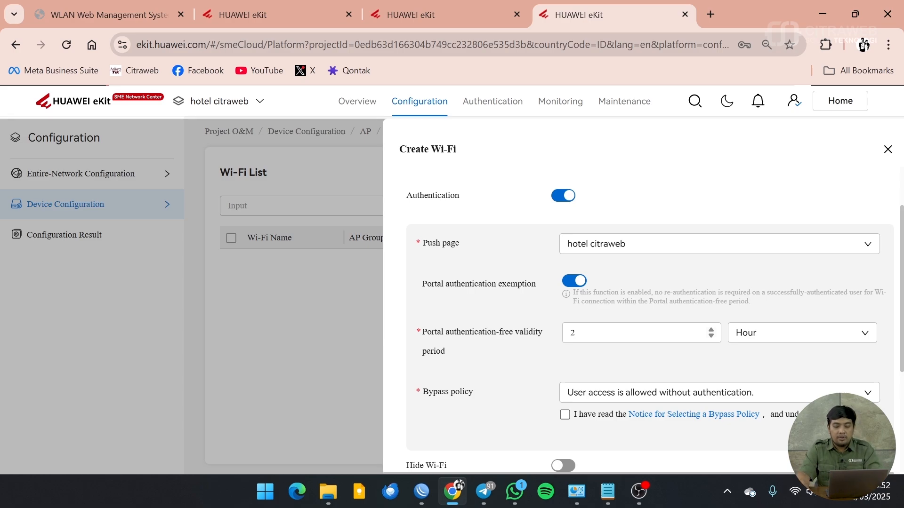
pyautogui.click(865, 338)
pyautogui.click(785, 358)
pyautogui.moveTo(589, 334); pyautogui.dragTo(526, 334)
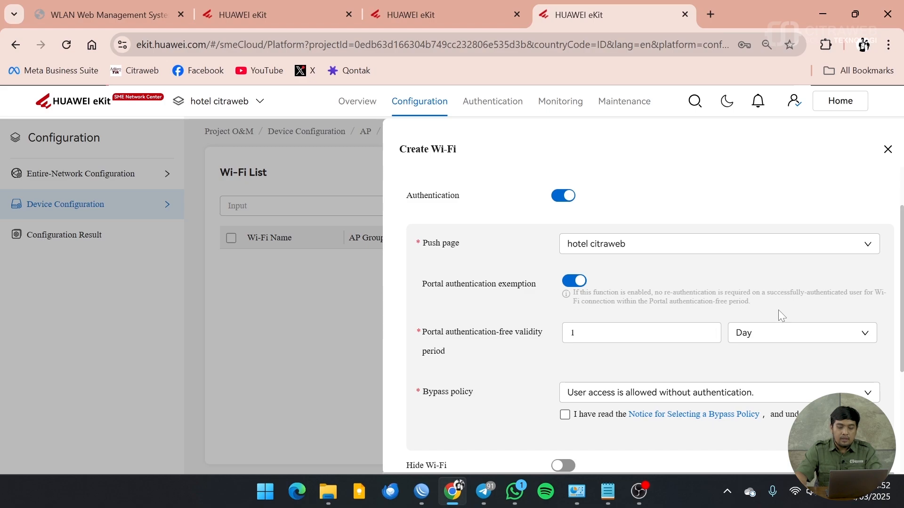
# Step: Set the bypass policy to keep authenticated users online while blocking new users, and acknowledge the risk
pyautogui.scroll(-1, 778, 310)
pyautogui.scroll(-3, 572, 325)
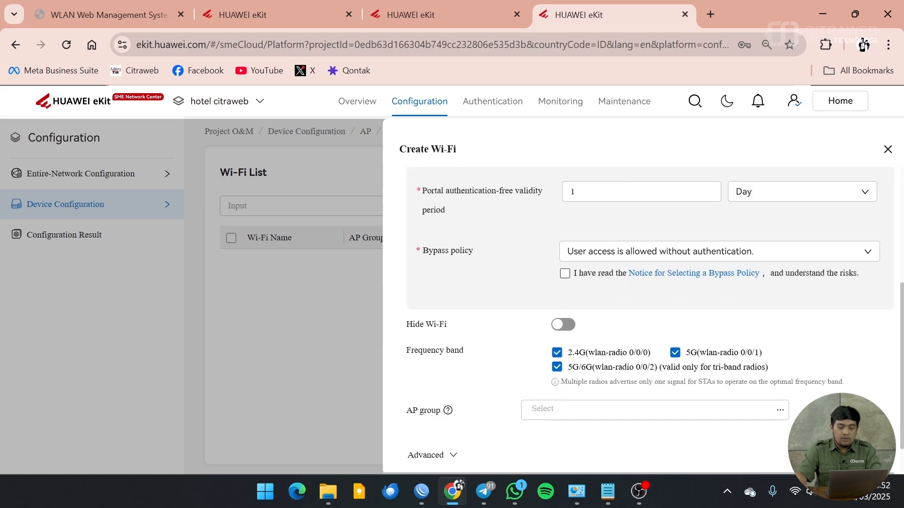
pyautogui.click(868, 256)
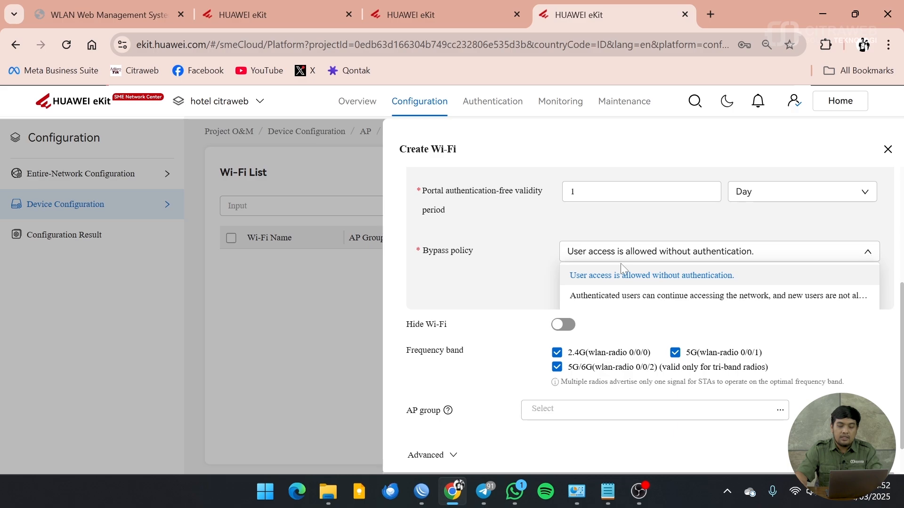
pyautogui.click(612, 301)
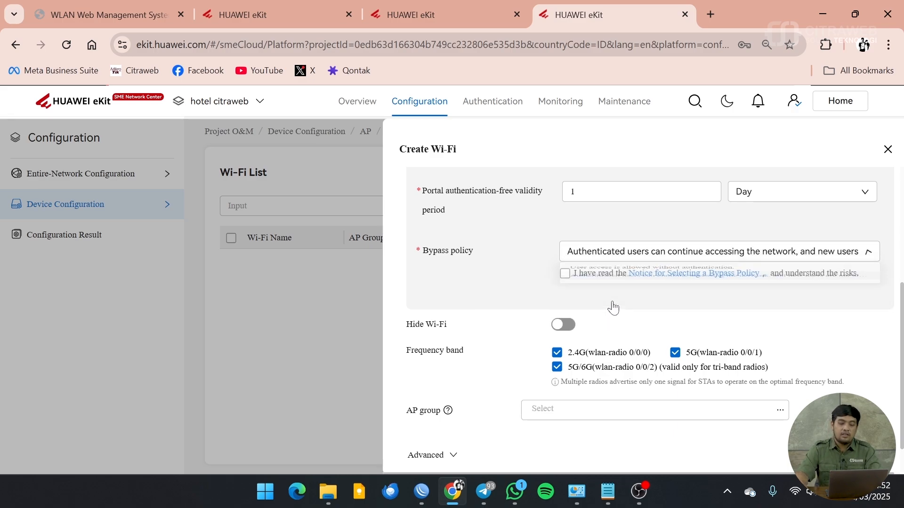
pyautogui.click(565, 274)
pyautogui.scroll(2, 617, 337)
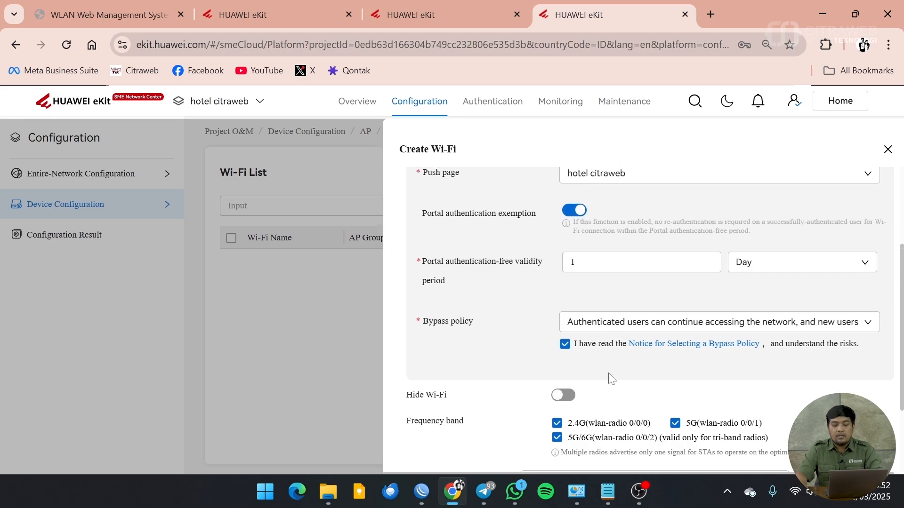
pyautogui.scroll(-3, 623, 380)
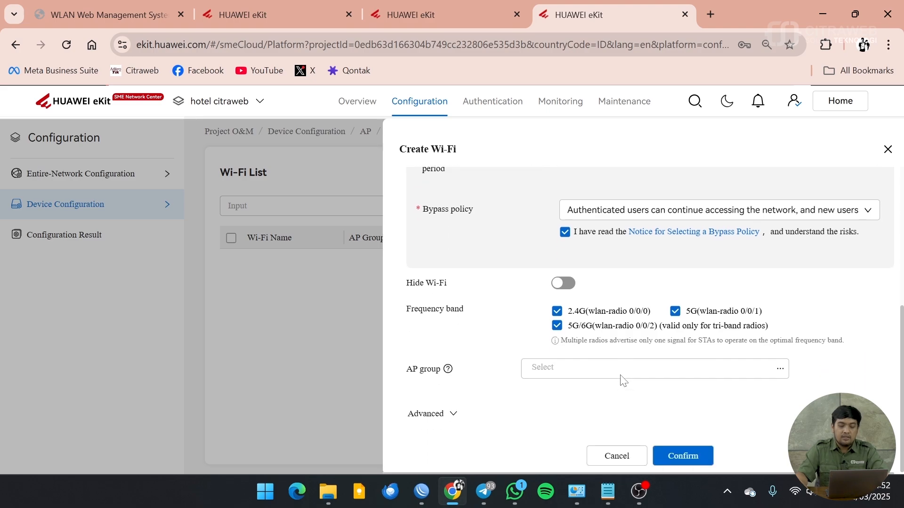
pyautogui.scroll(5, 621, 379)
pyautogui.scroll(-5, 622, 379)
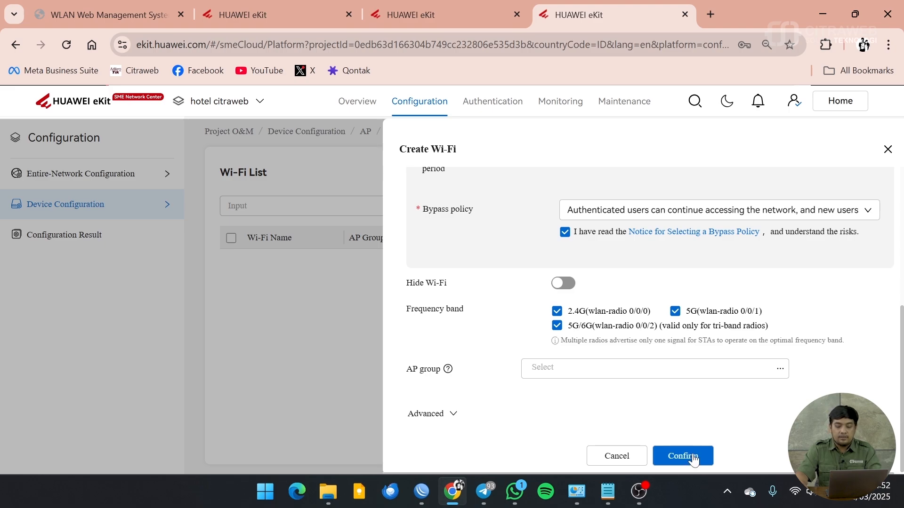
# Step: Save the Hotel Citraweb Open+Portal Wi-Fi and return to Authentication
pyautogui.click(693, 457)
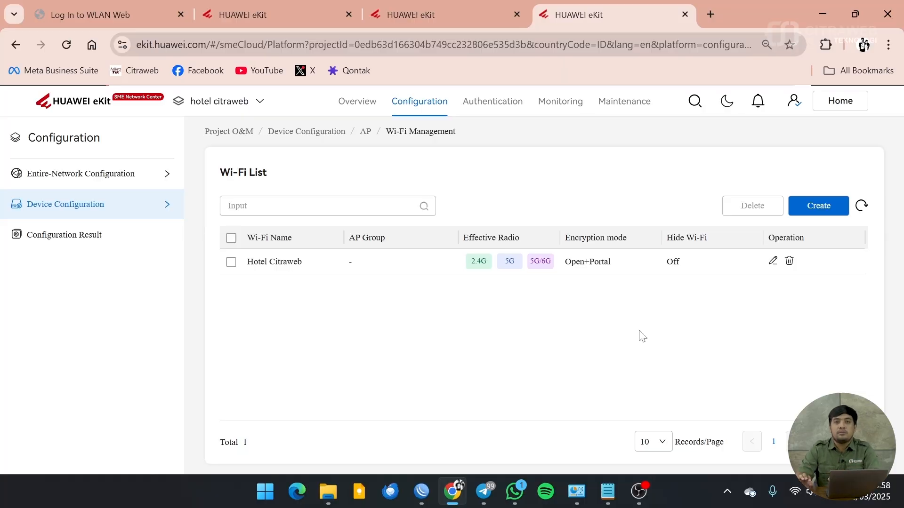
pyautogui.click(491, 106)
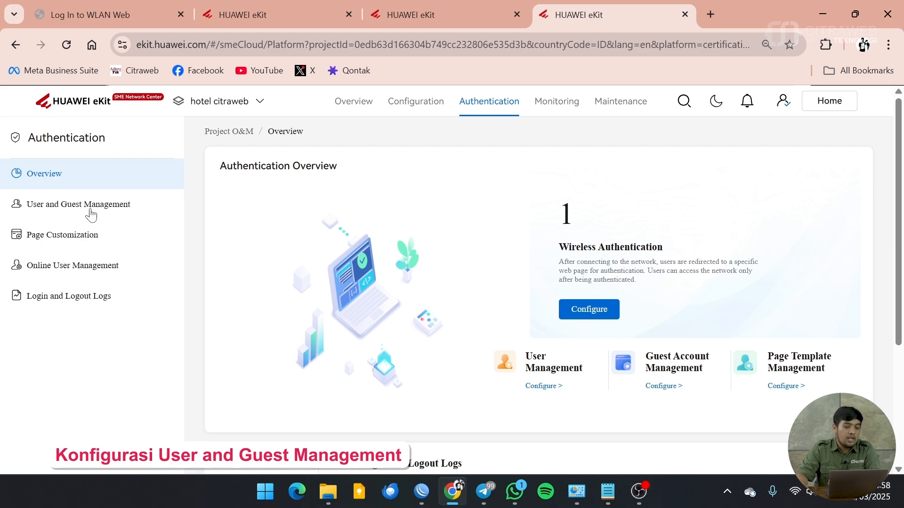
# Step: Go to User and Guest Management and start a new local user
pyautogui.click(91, 215)
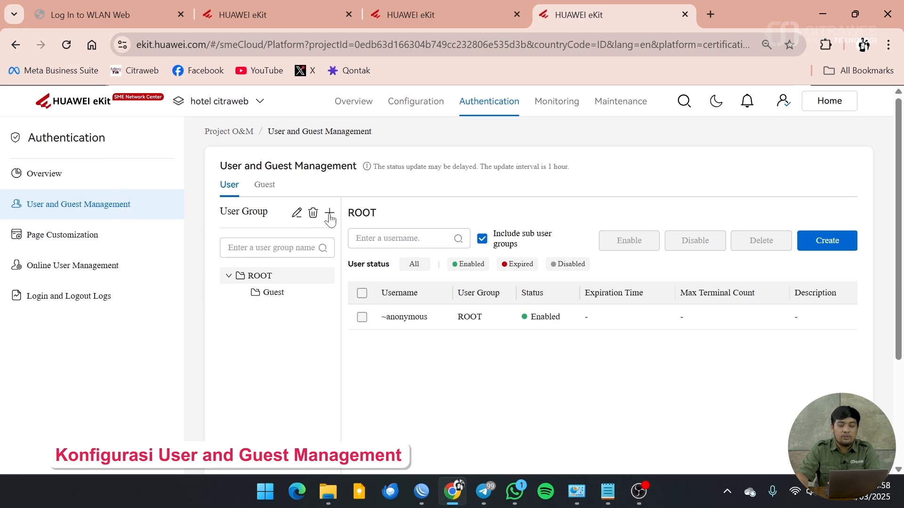
pyautogui.click(837, 242)
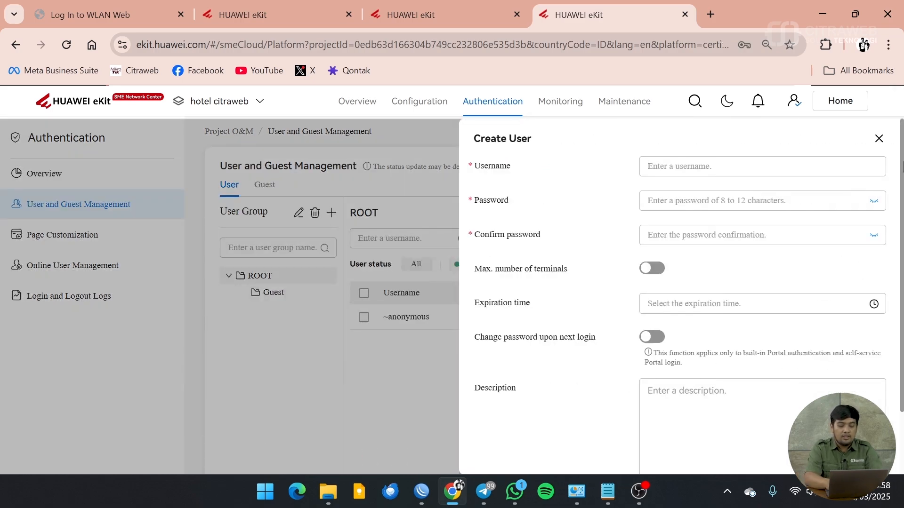
# Step: Save local user user1 with a matching eight-character password, dismissing the browser's breach warning
pyautogui.write('user1')
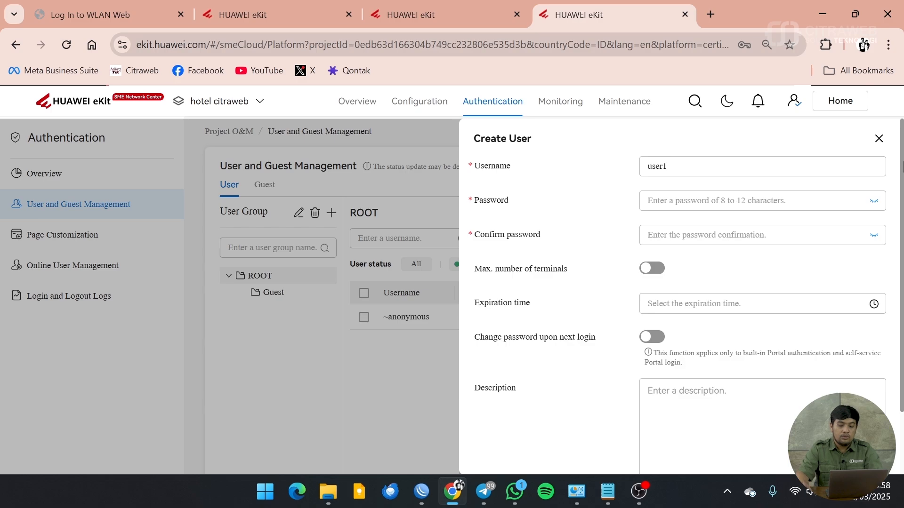
pyautogui.press('Tab')
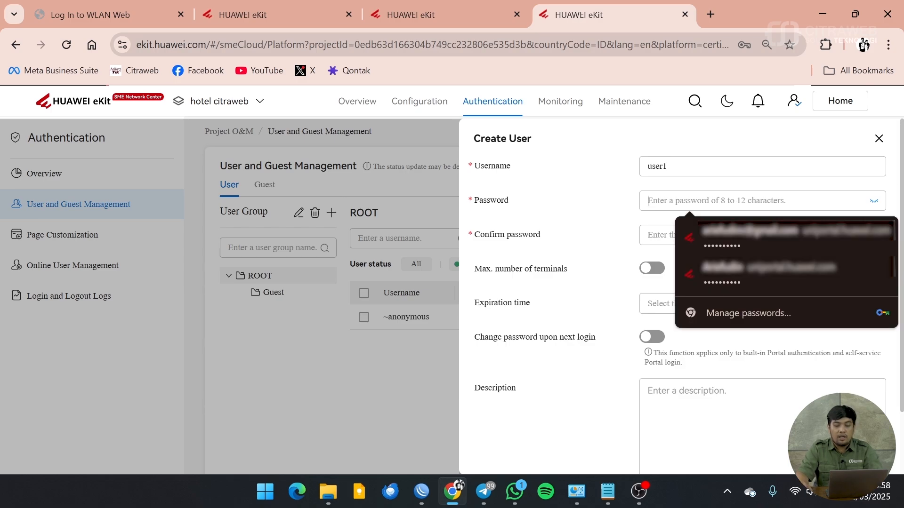
pyautogui.write('••')
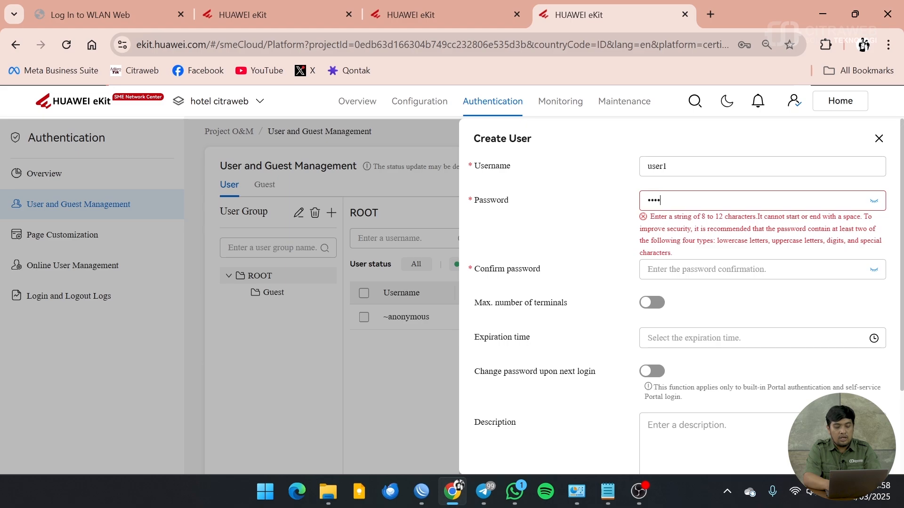
pyautogui.write('••••••')
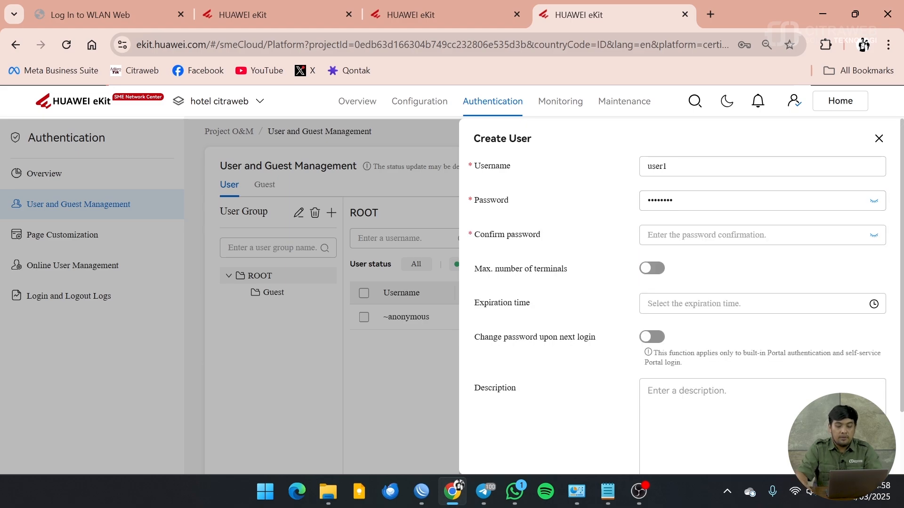
pyautogui.press('Tab')
pyautogui.write('••••')
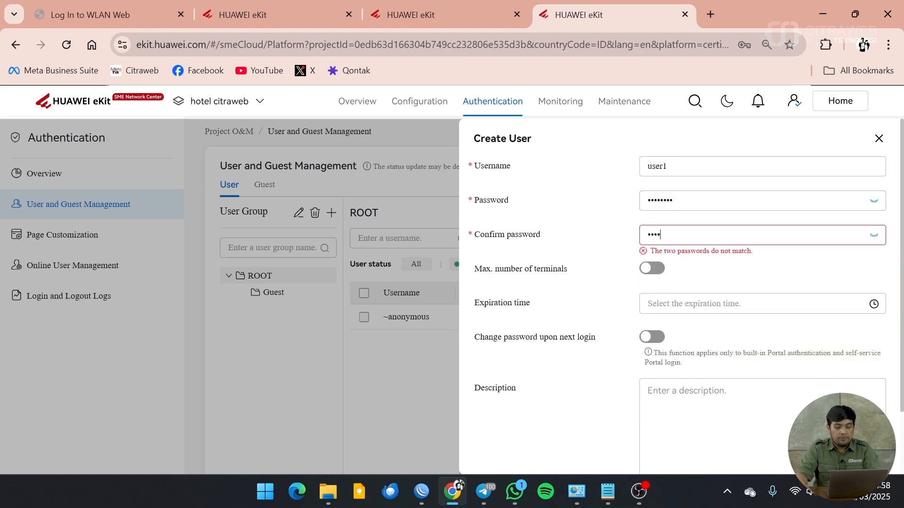
pyautogui.write('•••')
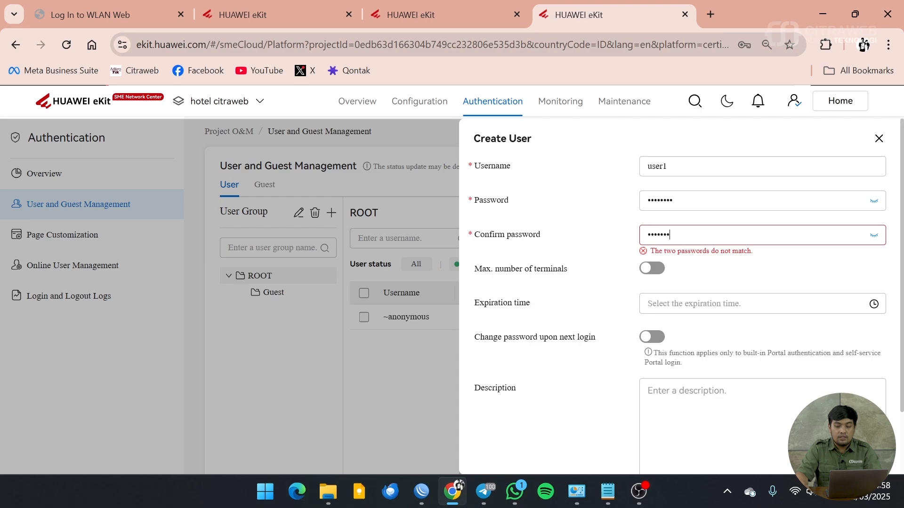
pyautogui.click(874, 238)
pyautogui.click(874, 201)
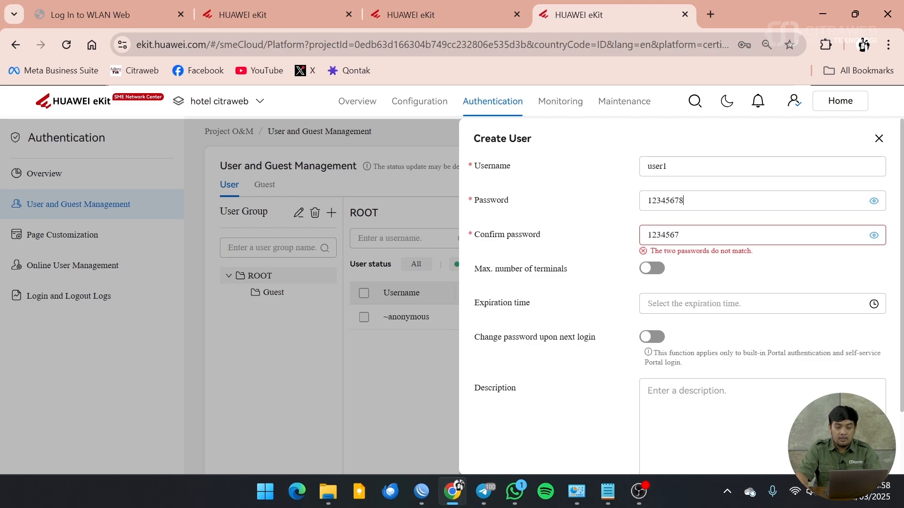
pyautogui.write('8')
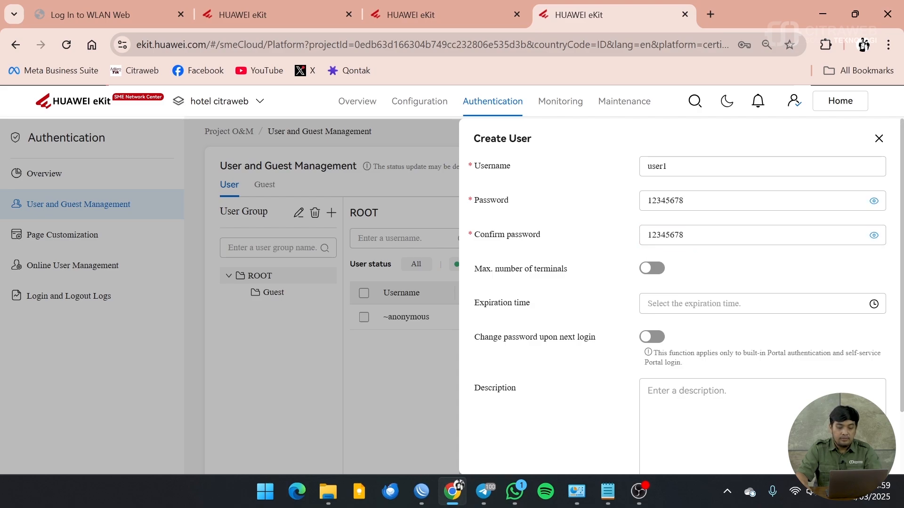
pyautogui.scroll(-2, 791, 332)
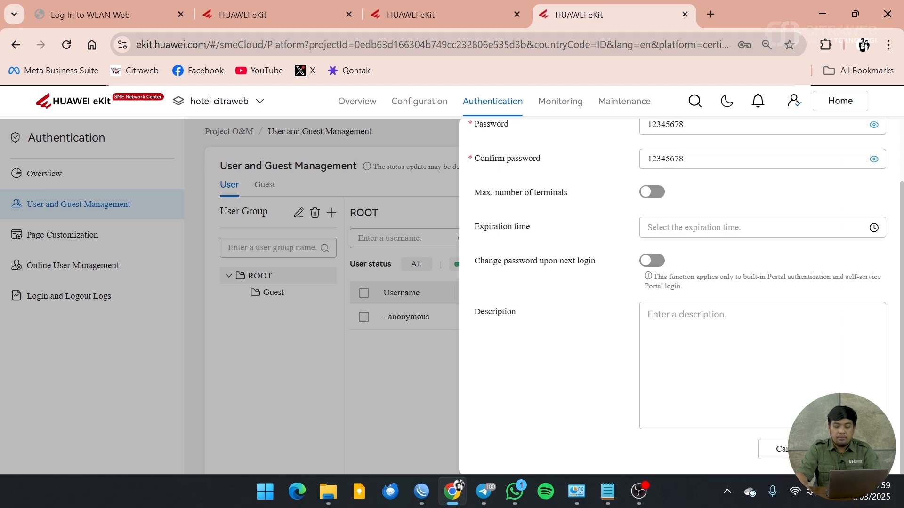
pyautogui.click(847, 449)
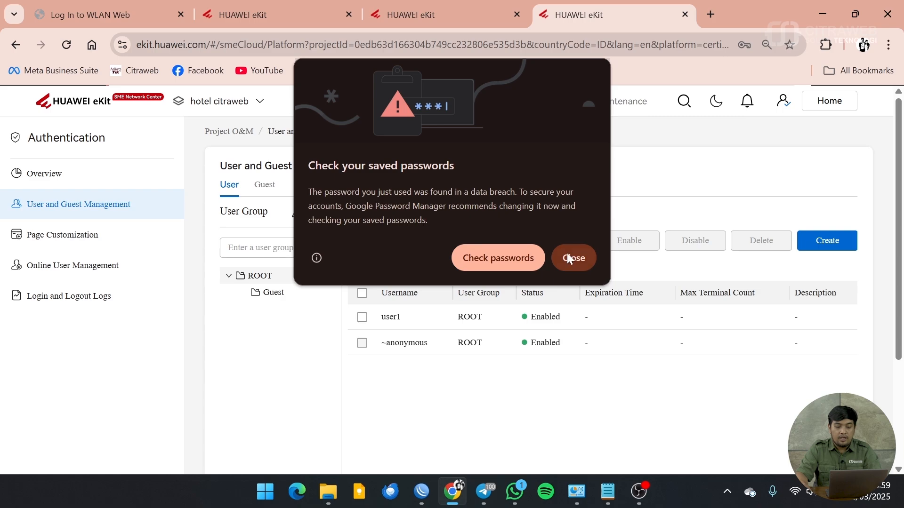
pyautogui.click(573, 258)
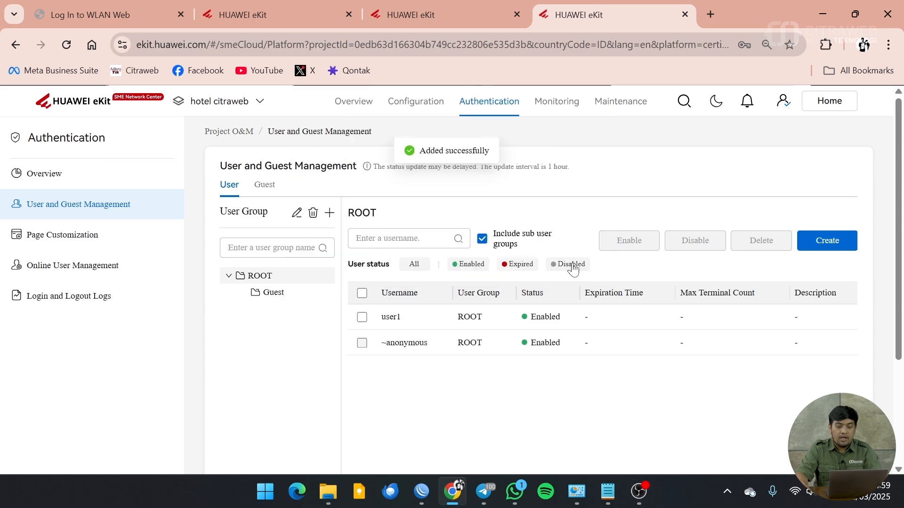
# Step: Create local user user2 with its password in Huawei eKit and dismiss Chrome's breach warning
pyautogui.click(829, 241)
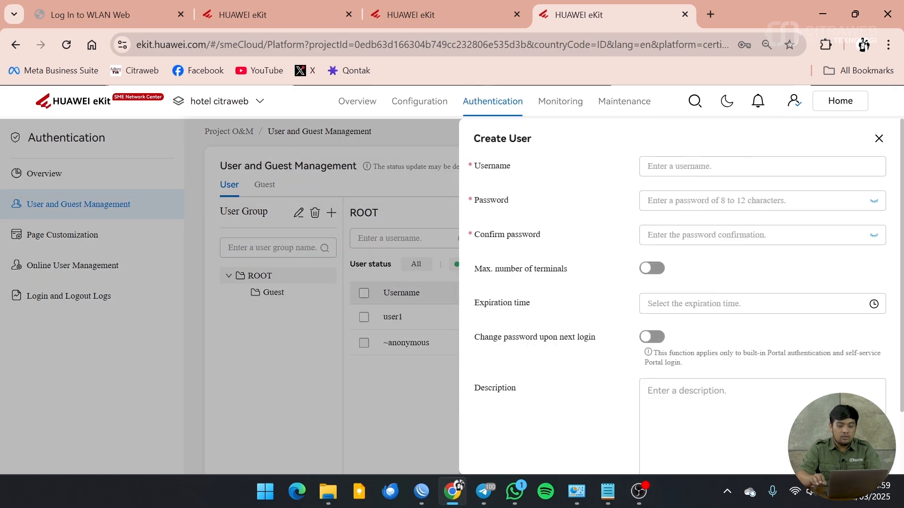
pyautogui.write('user2')
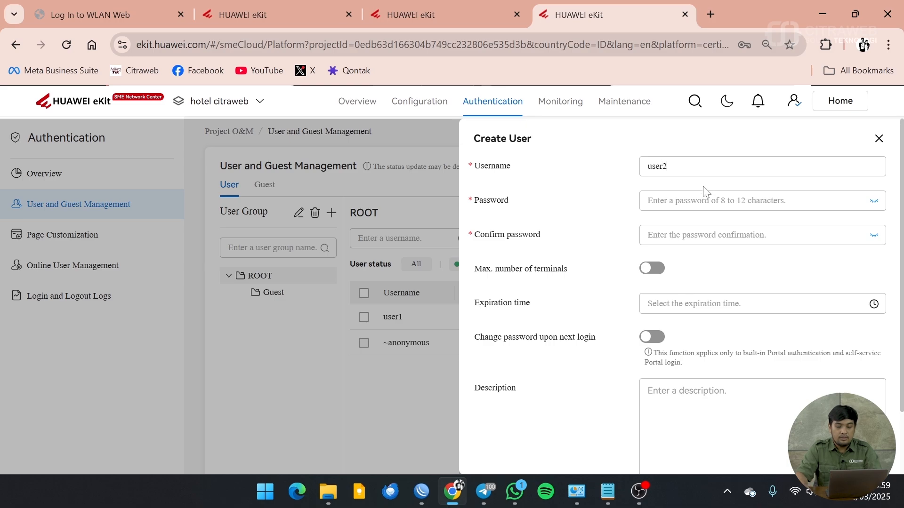
pyautogui.click(705, 197)
pyautogui.write('•••')
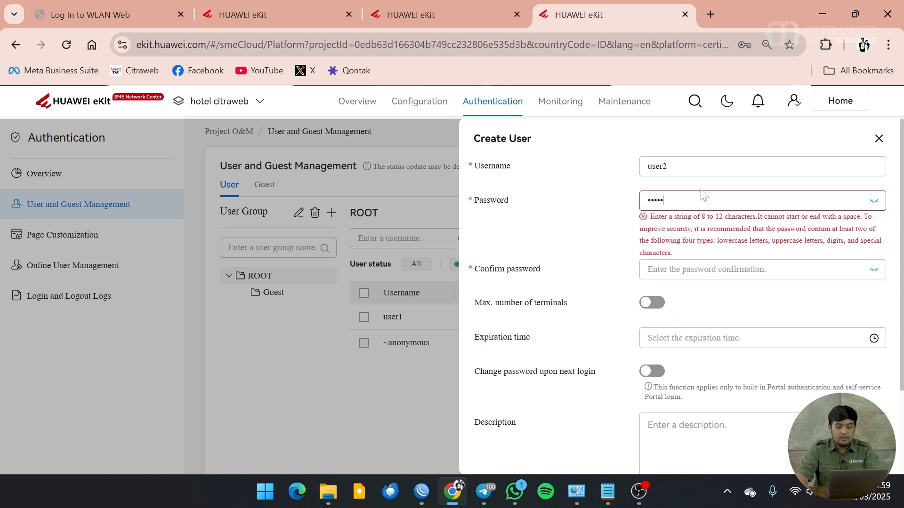
pyautogui.write('•')
pyautogui.click(856, 235)
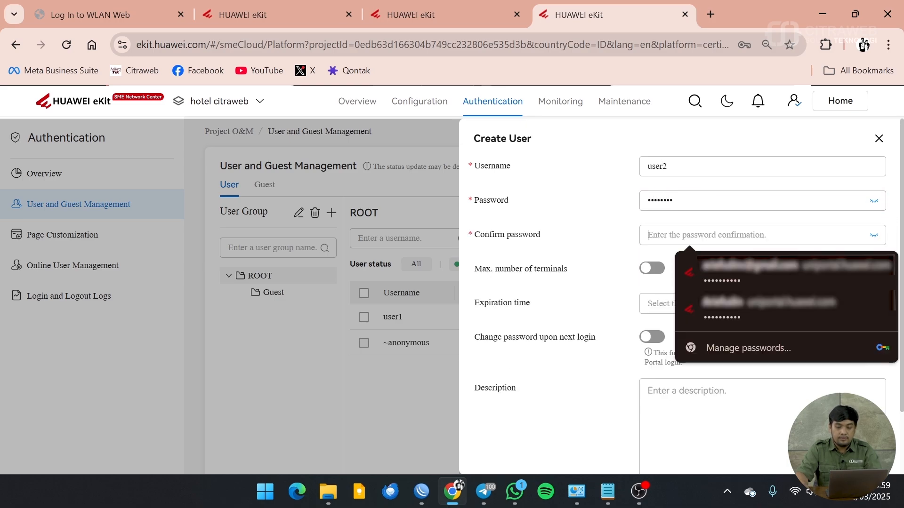
pyautogui.write('••••••••')
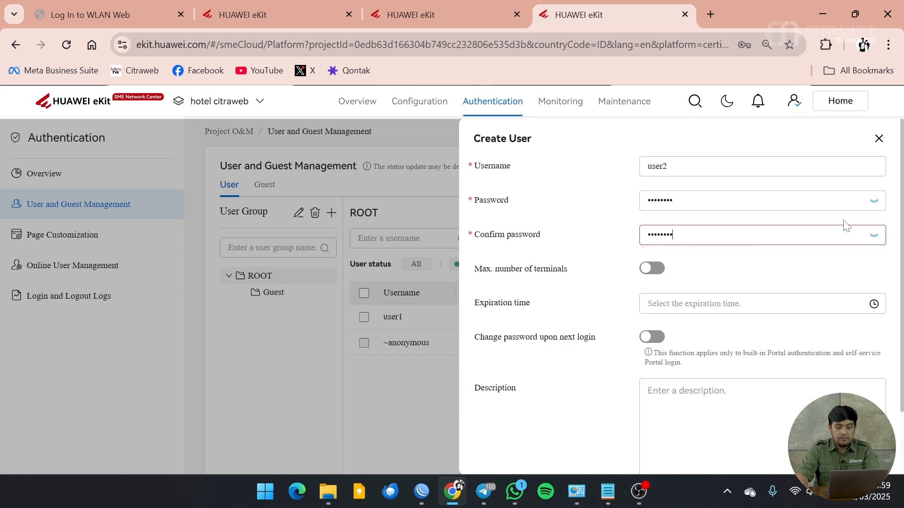
pyautogui.scroll(-2, 765, 324)
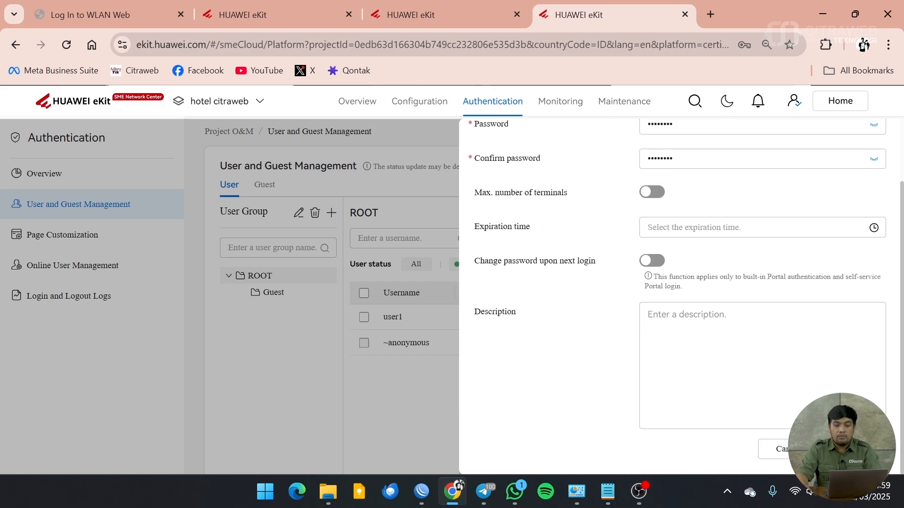
pyautogui.click(847, 449)
pyautogui.click(573, 258)
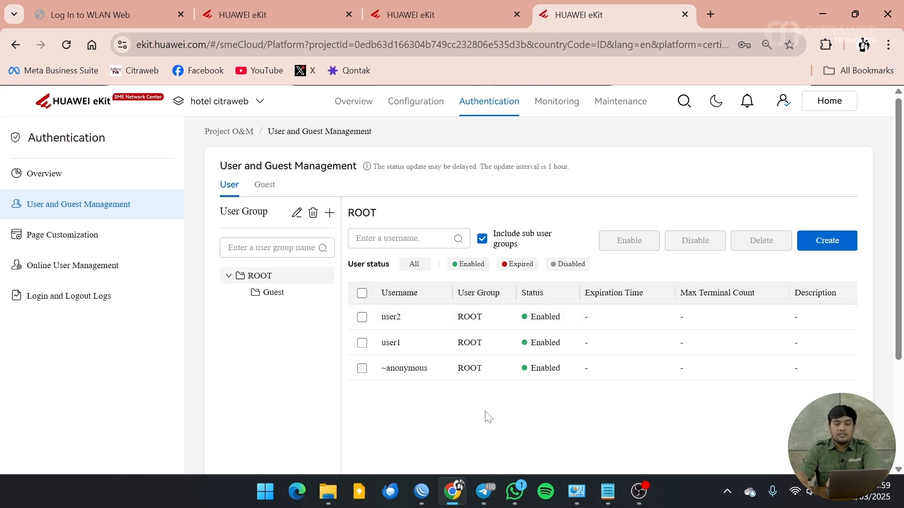
# Step: Connect the laptop to the Hotel Citraweb Wi-Fi via Quick Settings, then close the network list
pyautogui.click(795, 491)
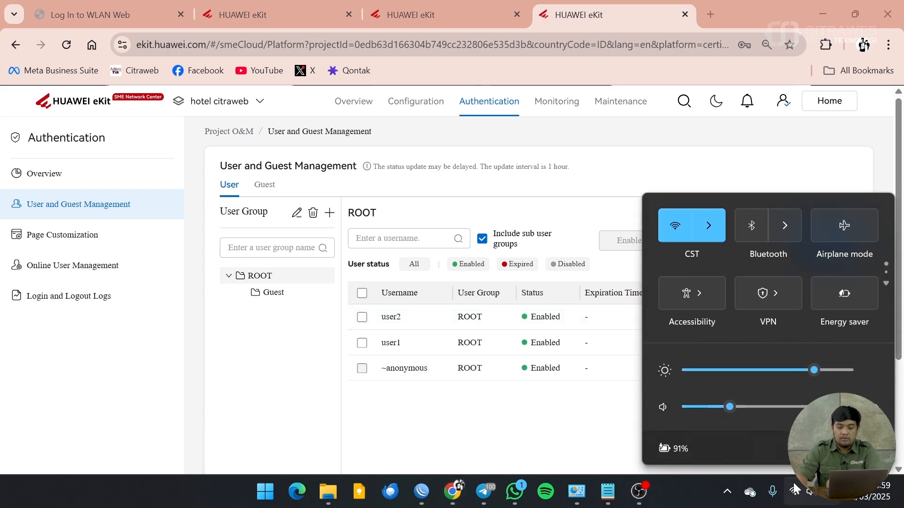
pyautogui.click(718, 239)
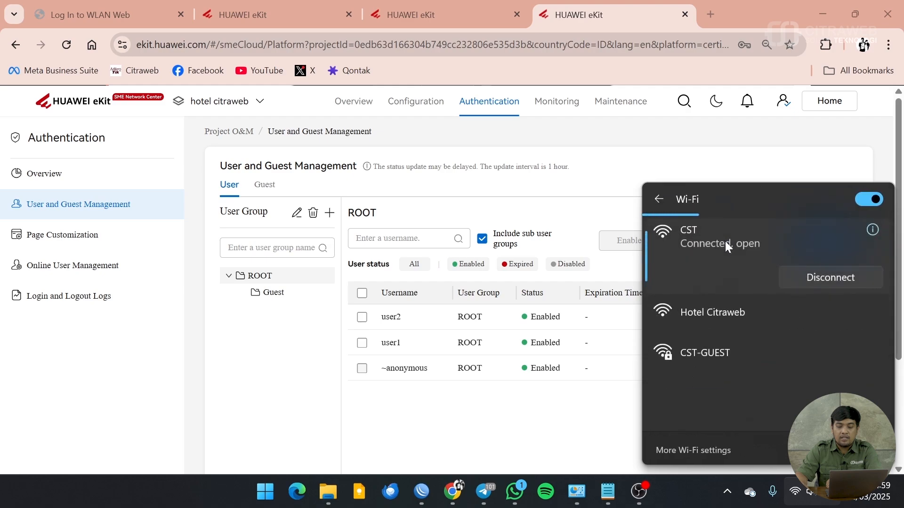
pyautogui.click(752, 312)
pyautogui.click(836, 371)
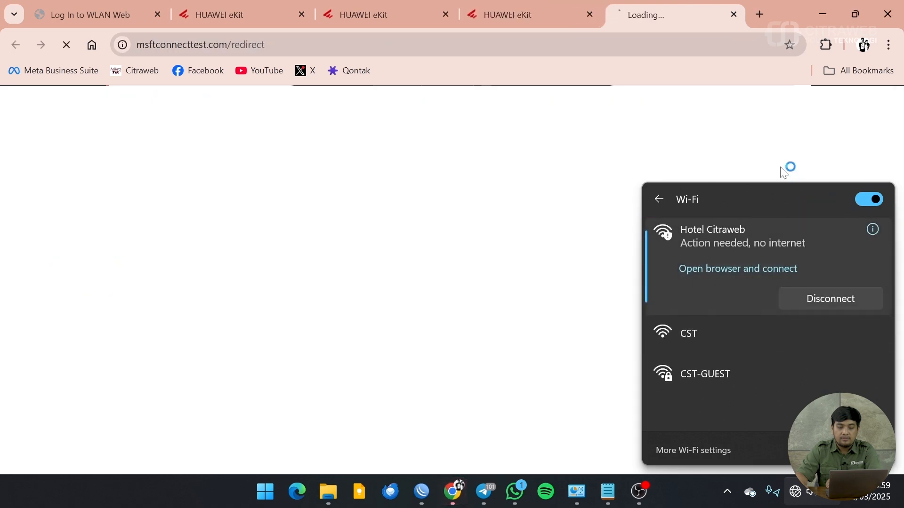
pyautogui.click(623, 234)
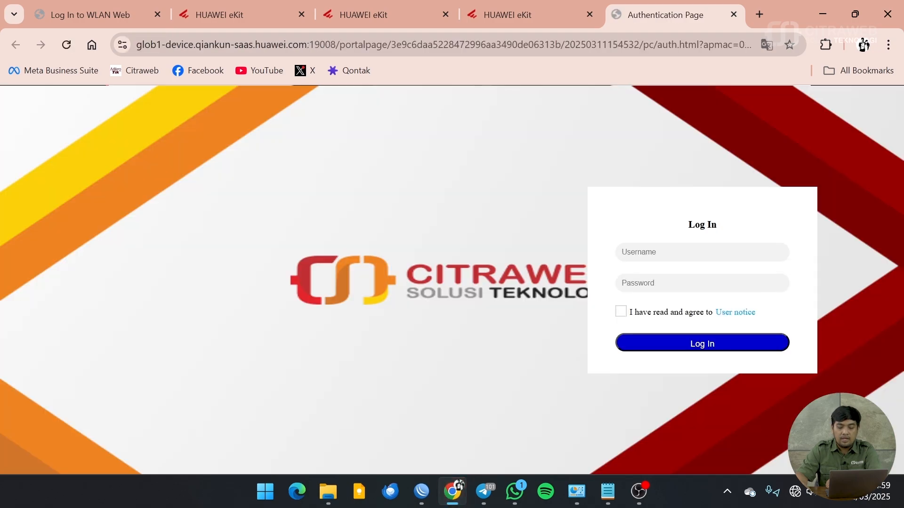
# Step: Log in to the Citraweb portal as user1 with the user notice accepted, closing Chrome's password warning
pyautogui.click(709, 253)
pyautogui.click(484, 156)
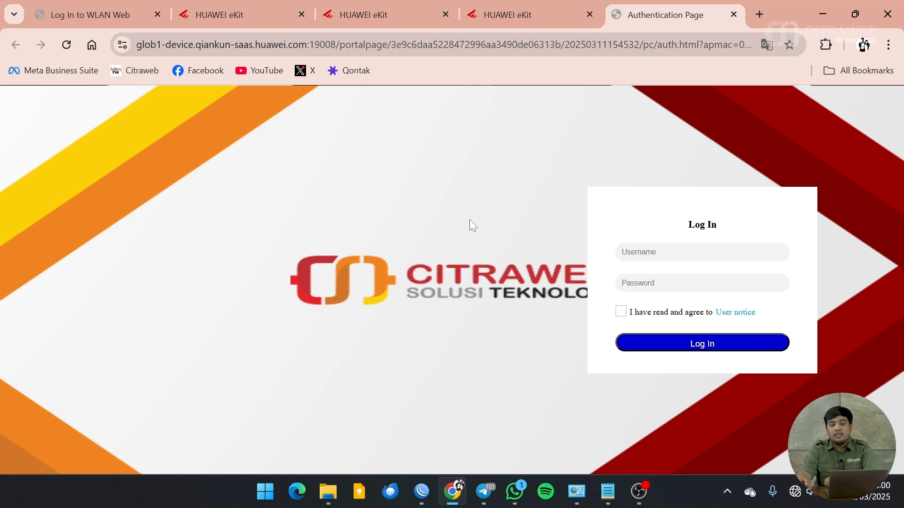
pyautogui.click(701, 251)
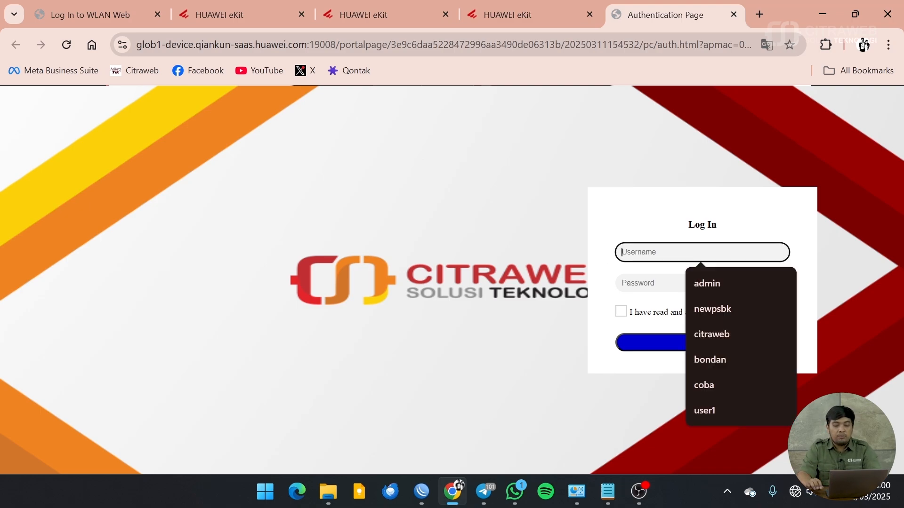
pyautogui.write('u')
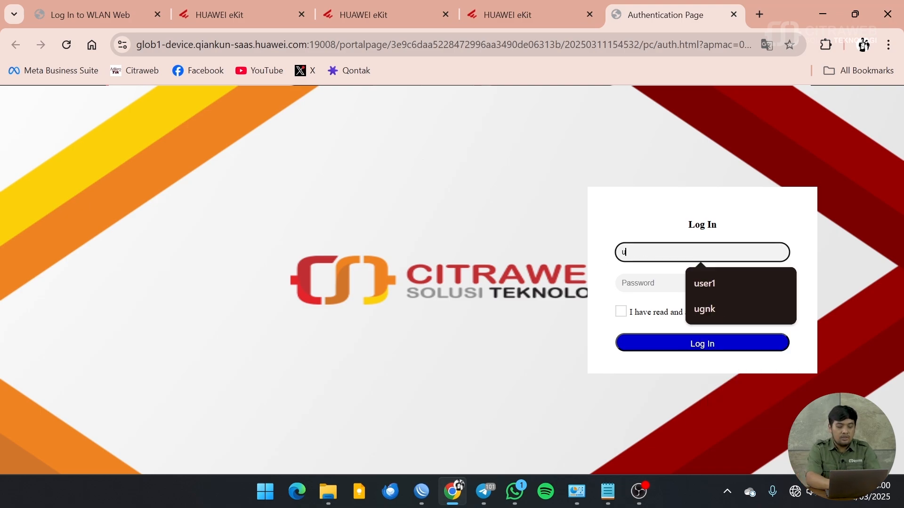
pyautogui.write('ser1')
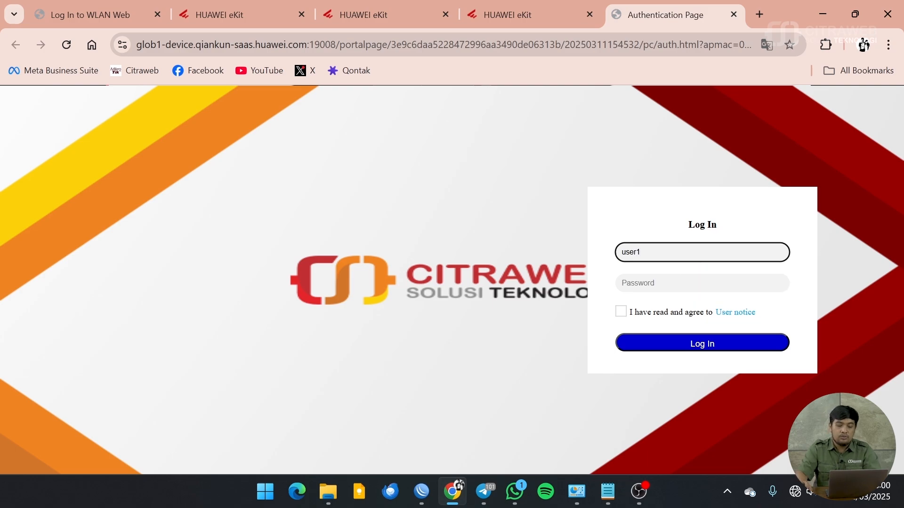
pyautogui.press('Tab')
pyautogui.write('•')
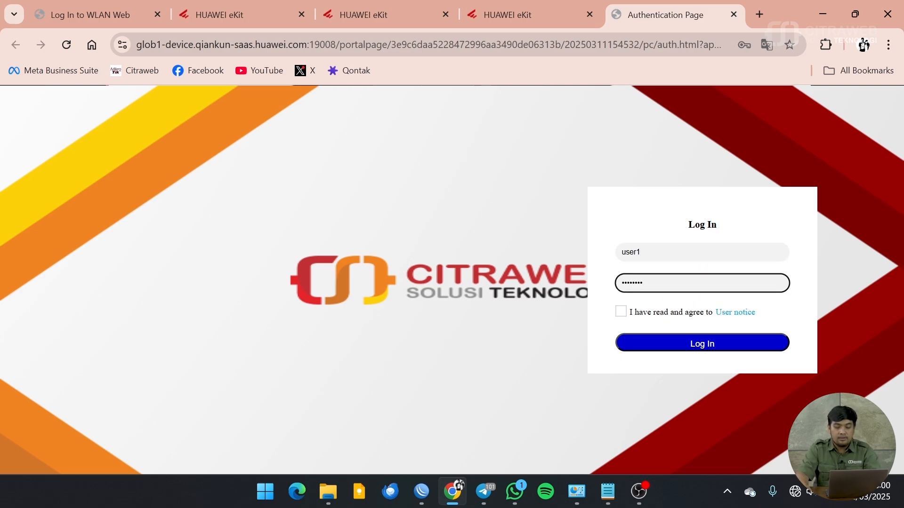
pyautogui.click(620, 314)
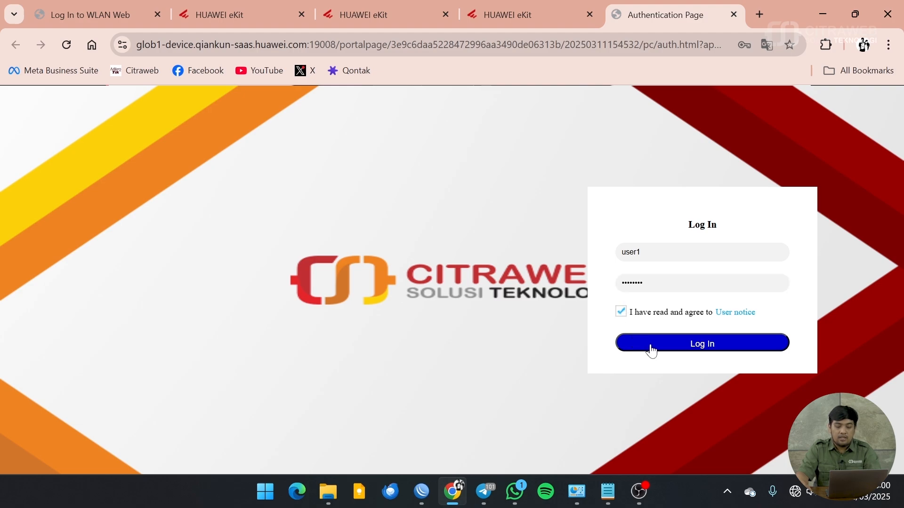
pyautogui.click(702, 343)
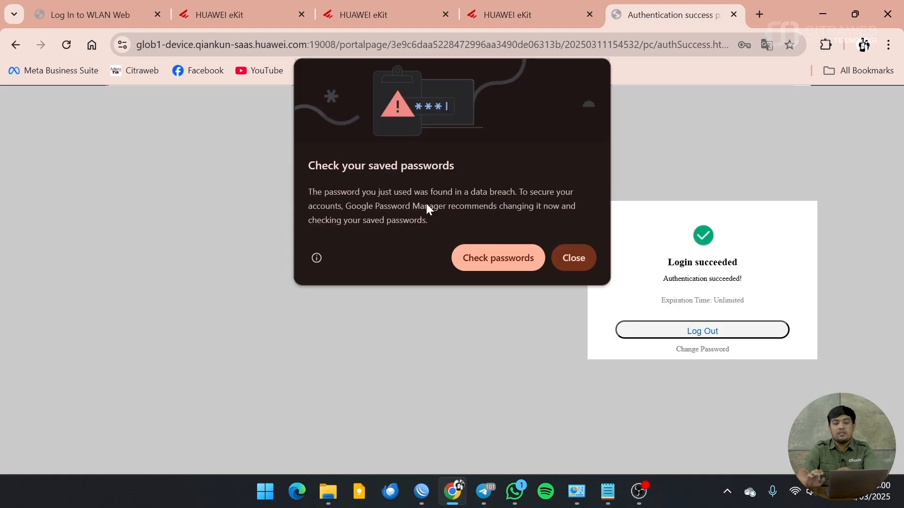
pyautogui.click(574, 258)
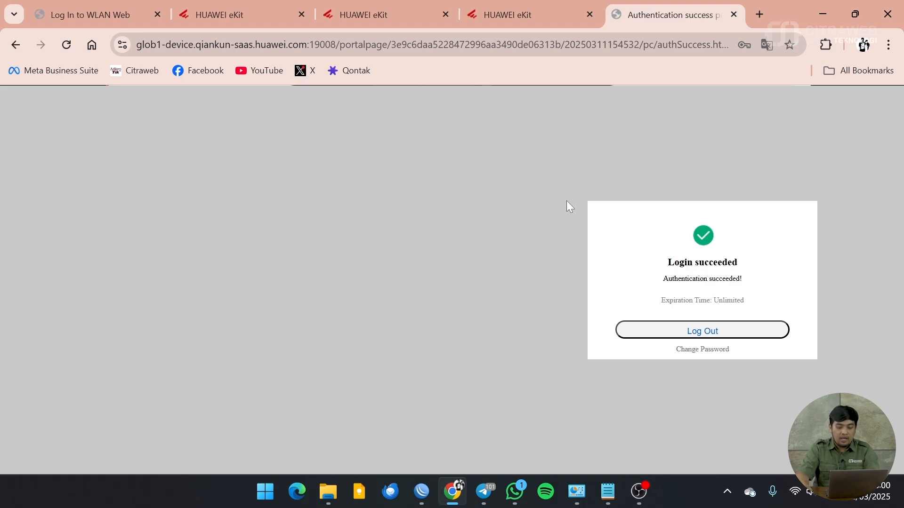
pyautogui.press('super+r')
# Step: Run ipconfig in cmd to confirm Wi-Fi IP 172.16.1.252 and gateway 172.16.1.1, then minimize it
pyautogui.press('Return')
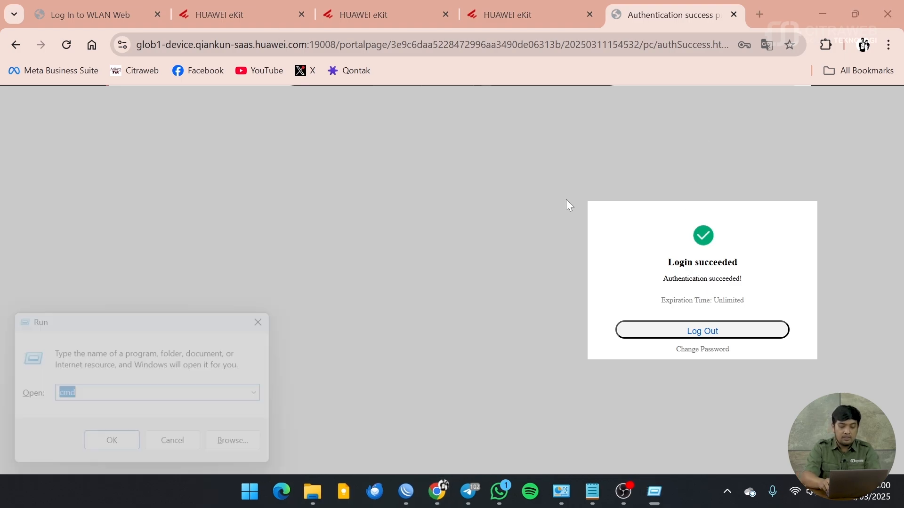
pyautogui.write('ipconfig')
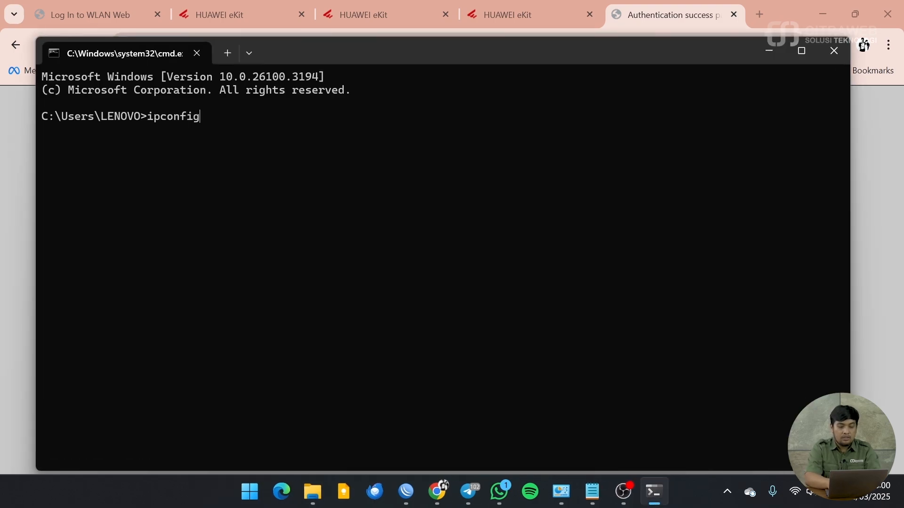
pyautogui.press('Return')
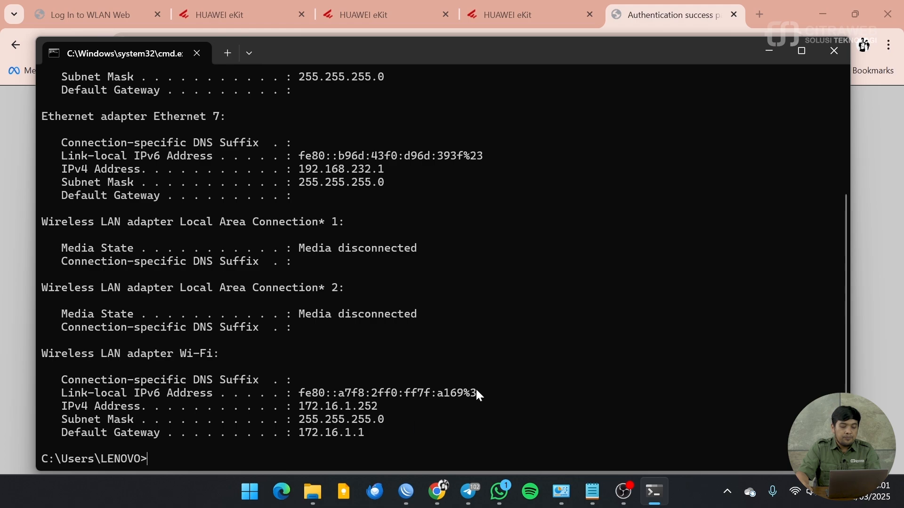
pyautogui.click(768, 52)
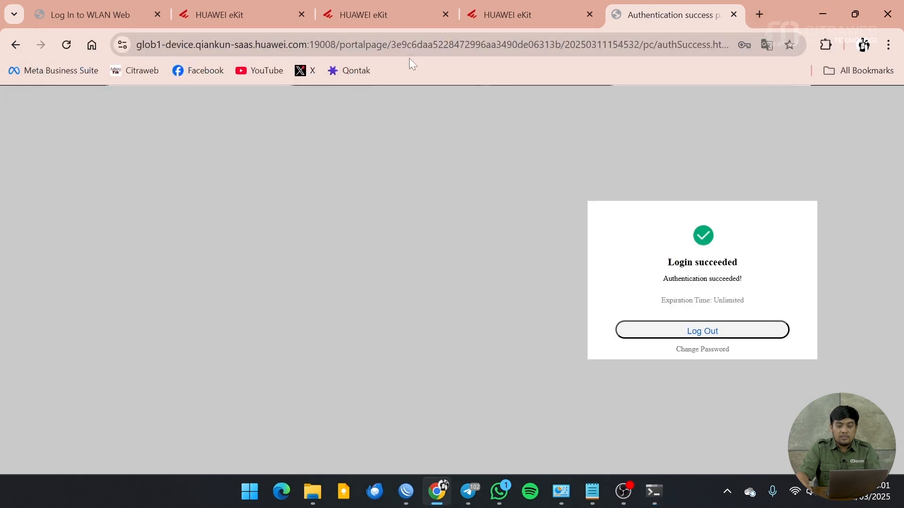
# Step: Load fast.com in a new Chrome tab to test the laptop's internet speed
pyautogui.click(760, 15)
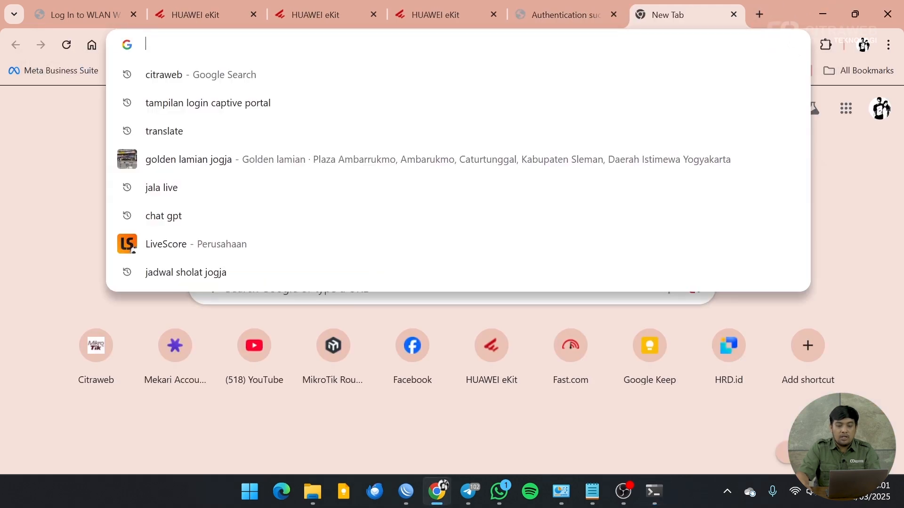
pyautogui.write('fast.com/id/')
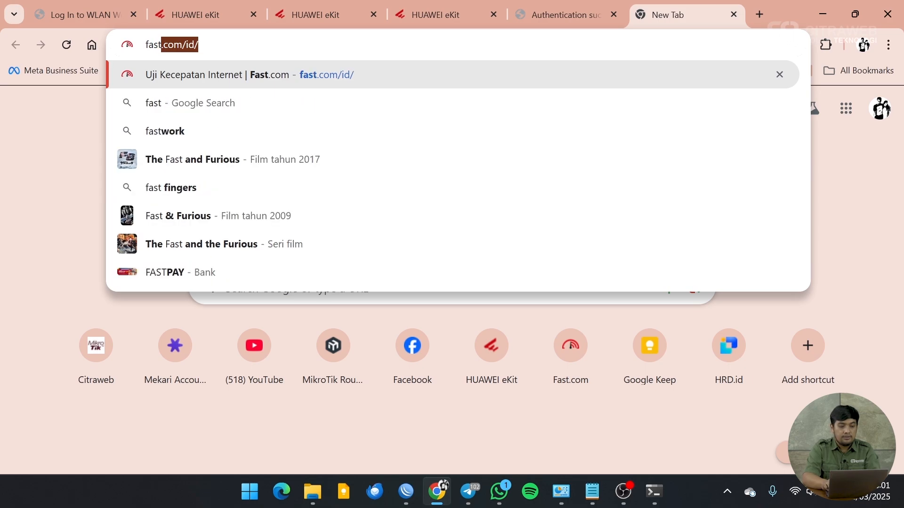
pyautogui.press('Return')
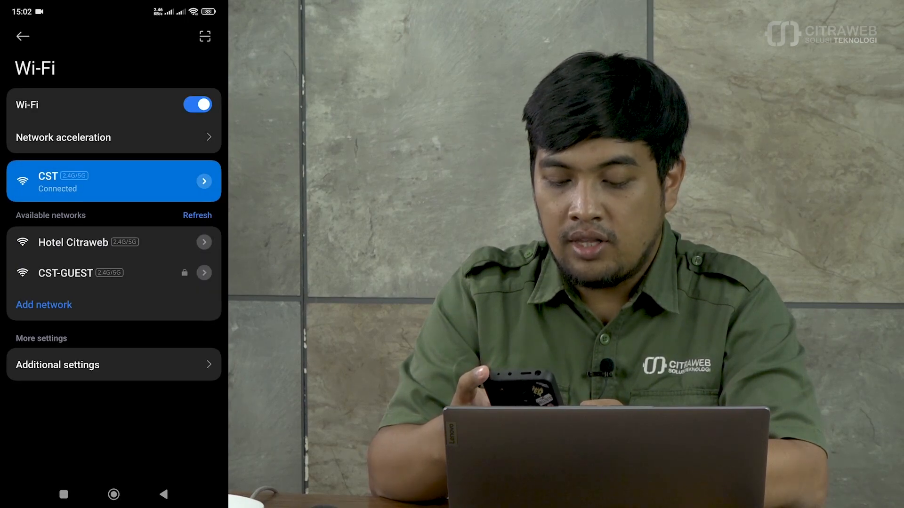
# Step: Join Hotel Citraweb on the phone and log in to its portal as user2, accepting the notice
pyautogui.click(73, 242)
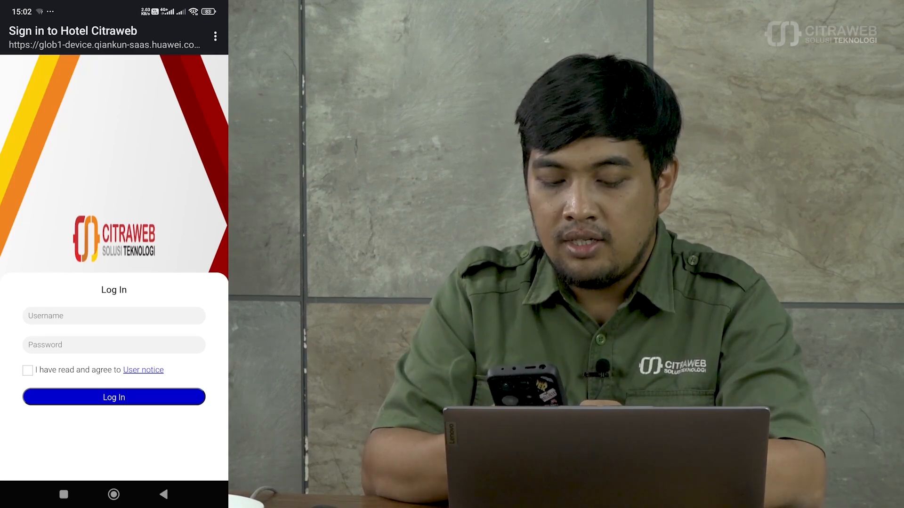
pyautogui.click(114, 315)
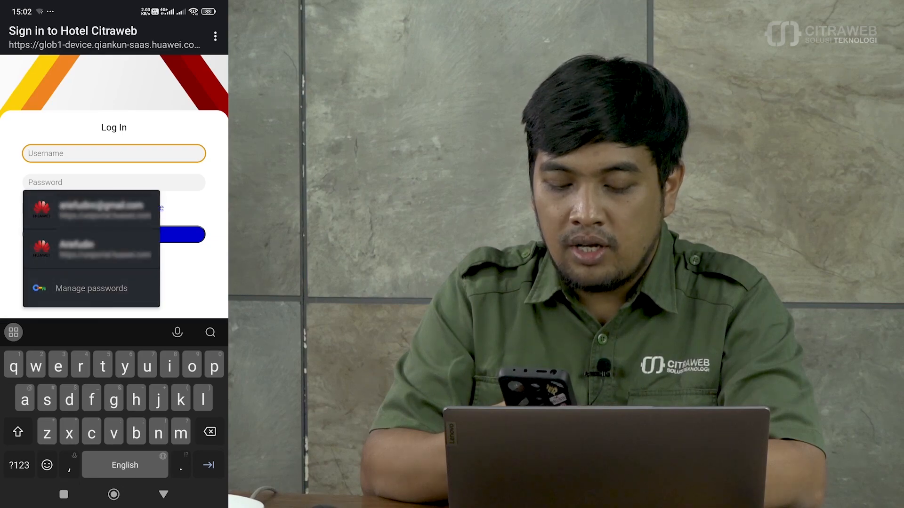
pyautogui.write('user')
pyautogui.click(19, 465)
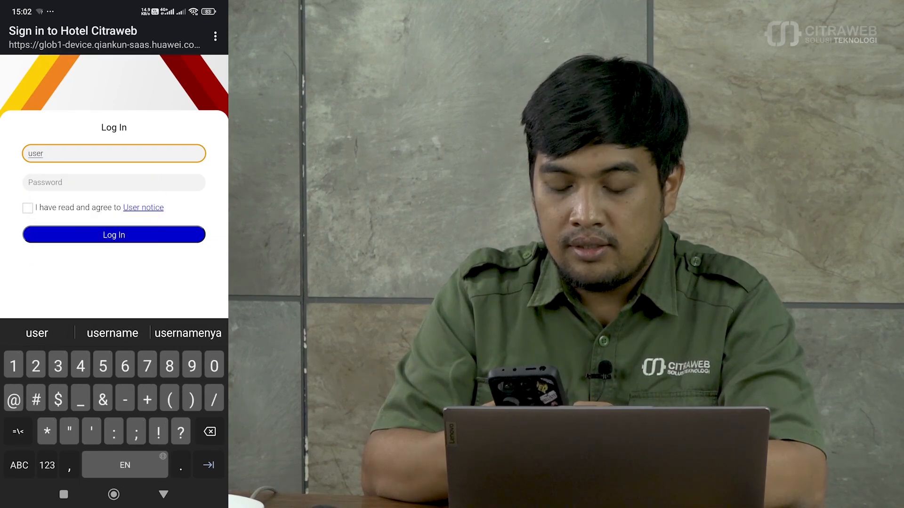
pyautogui.write('2')
pyautogui.press('Tab')
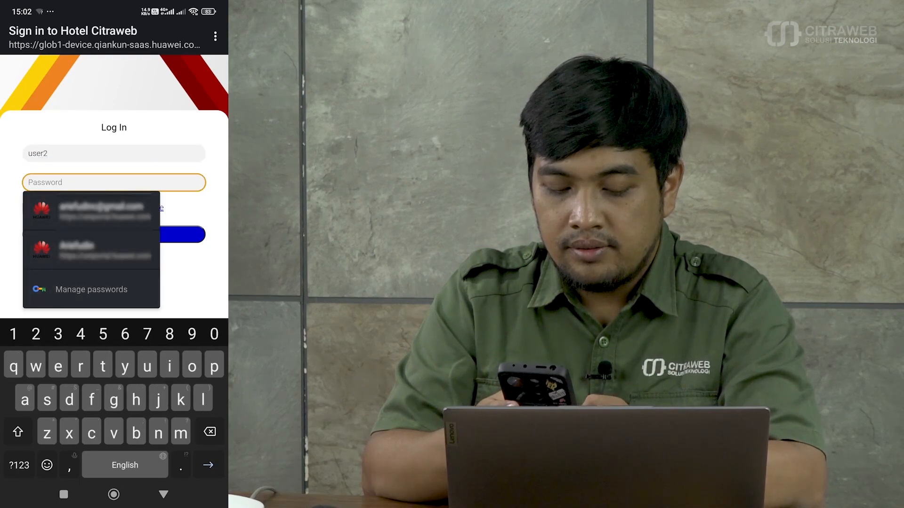
pyautogui.click(19, 465)
pyautogui.write('1234')
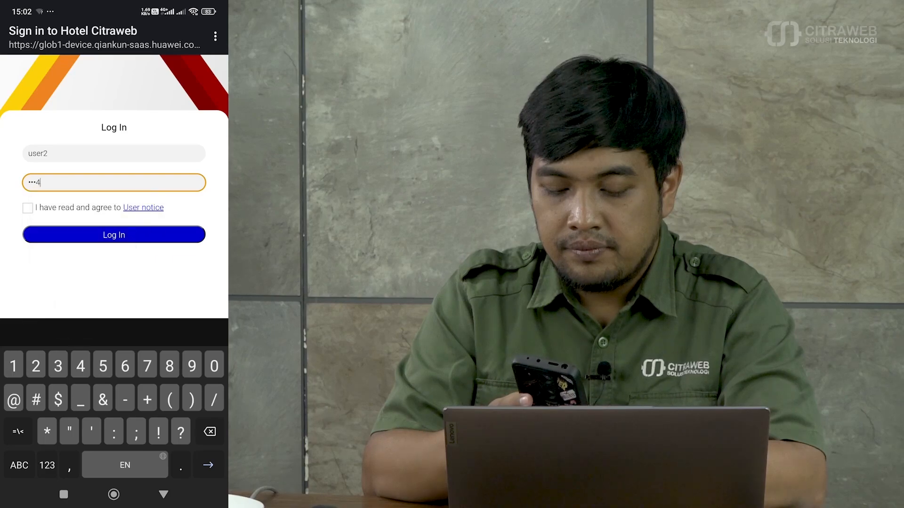
pyautogui.write('5678')
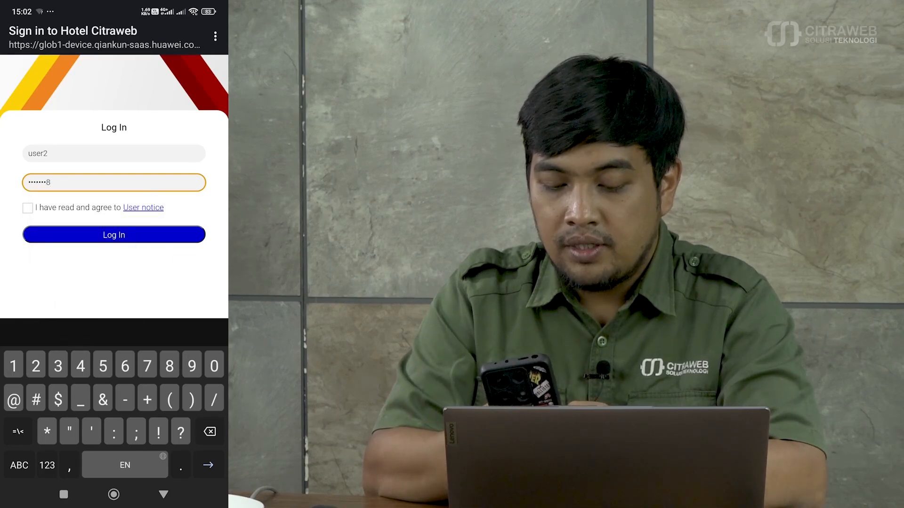
pyautogui.click(28, 208)
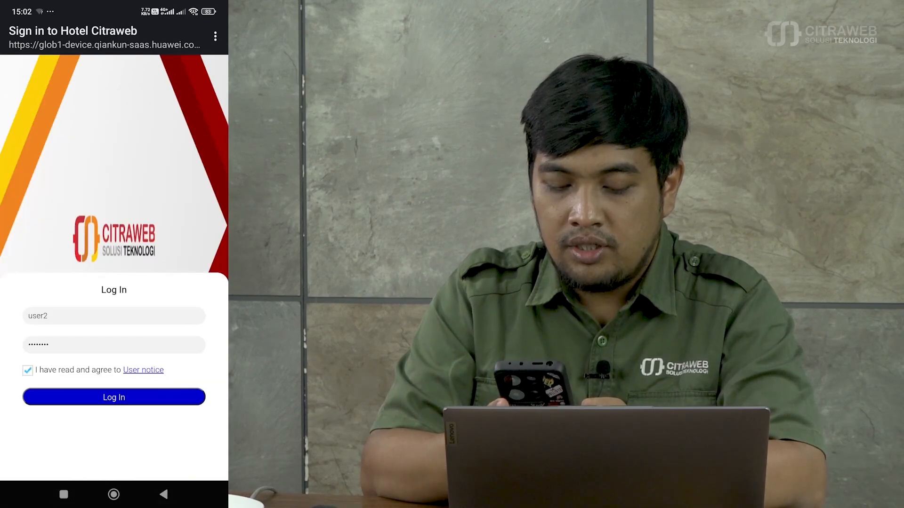
pyautogui.click(114, 397)
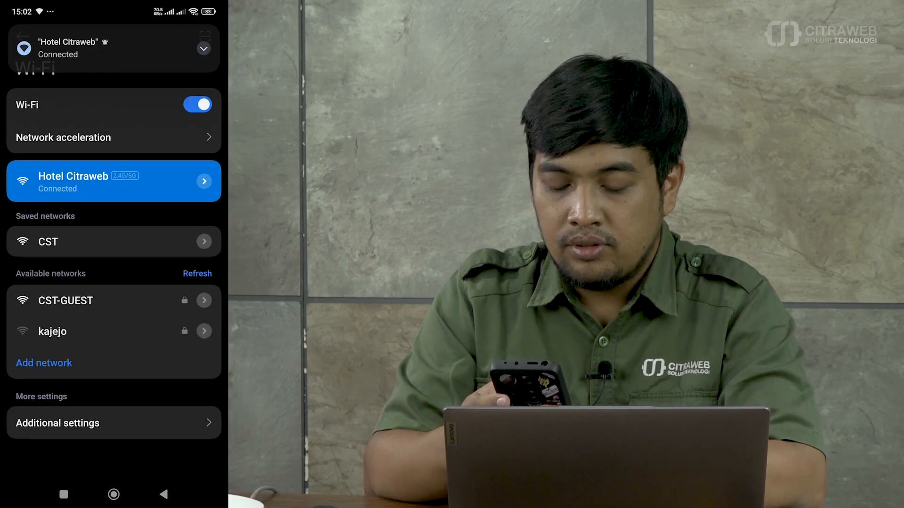
# Step: Open the phone's browser and load the Fast.com speed test
pyautogui.click(113, 494)
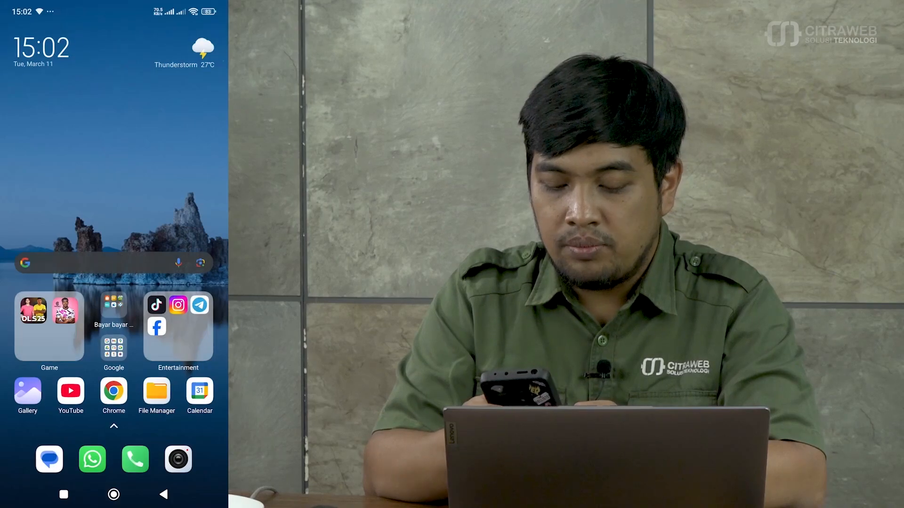
pyautogui.click(114, 391)
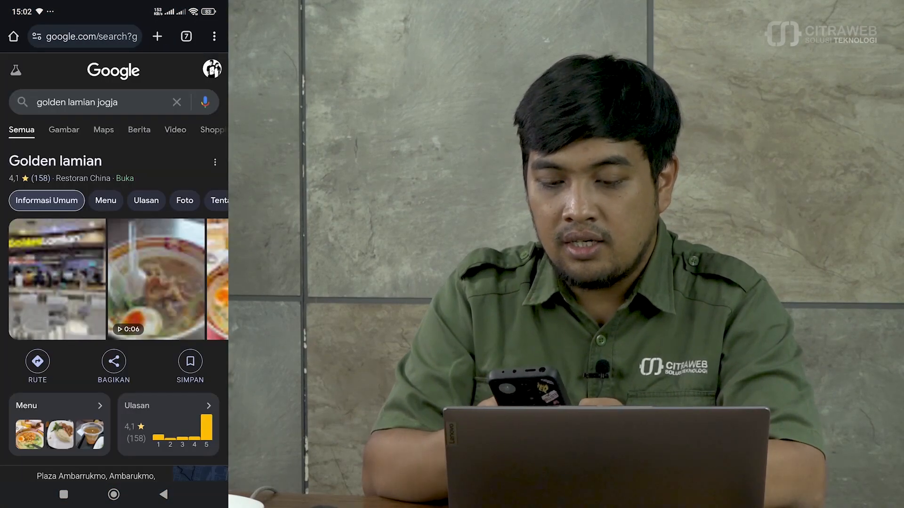
pyautogui.click(96, 36)
pyautogui.write('fast')
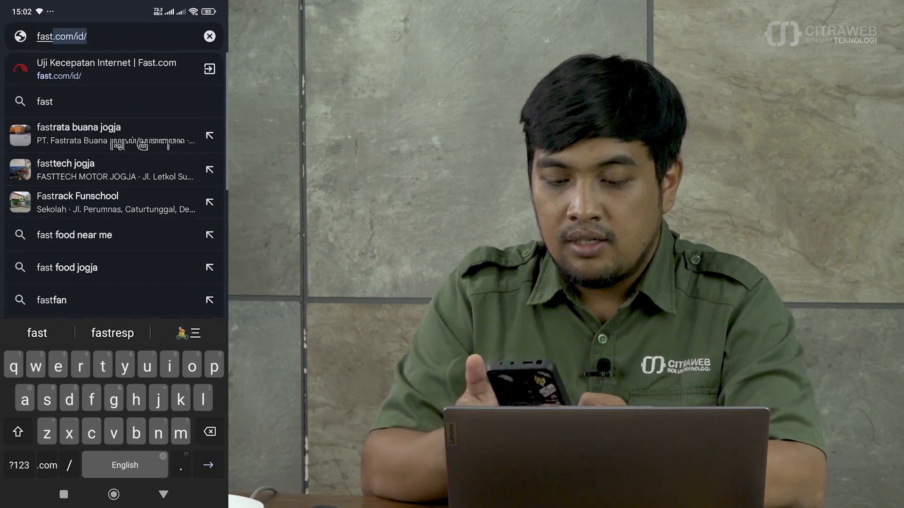
pyautogui.press('Return')
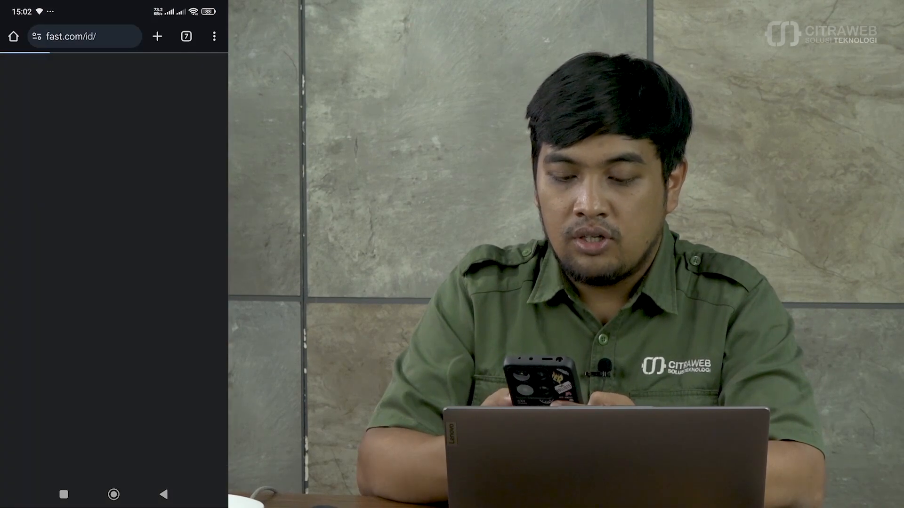